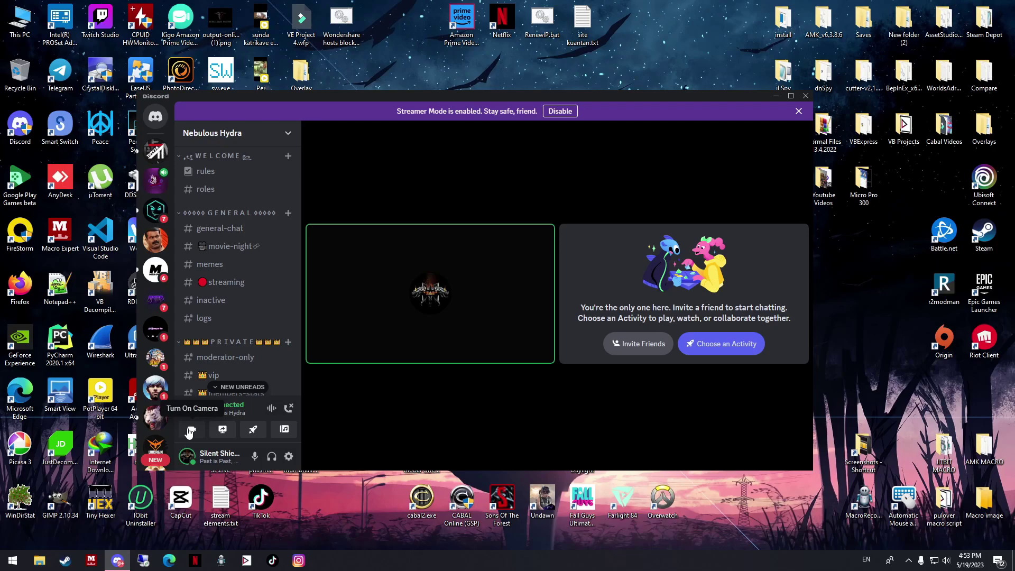
Open the Windows camera privacy settings and check the device's camera access switch
left_click(17, 568)
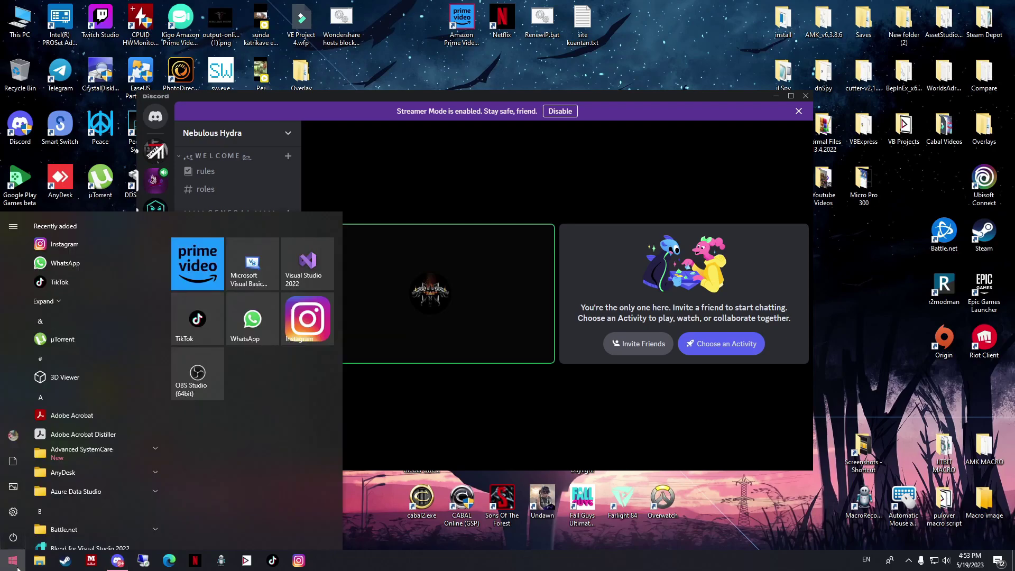
left_click(13, 521)
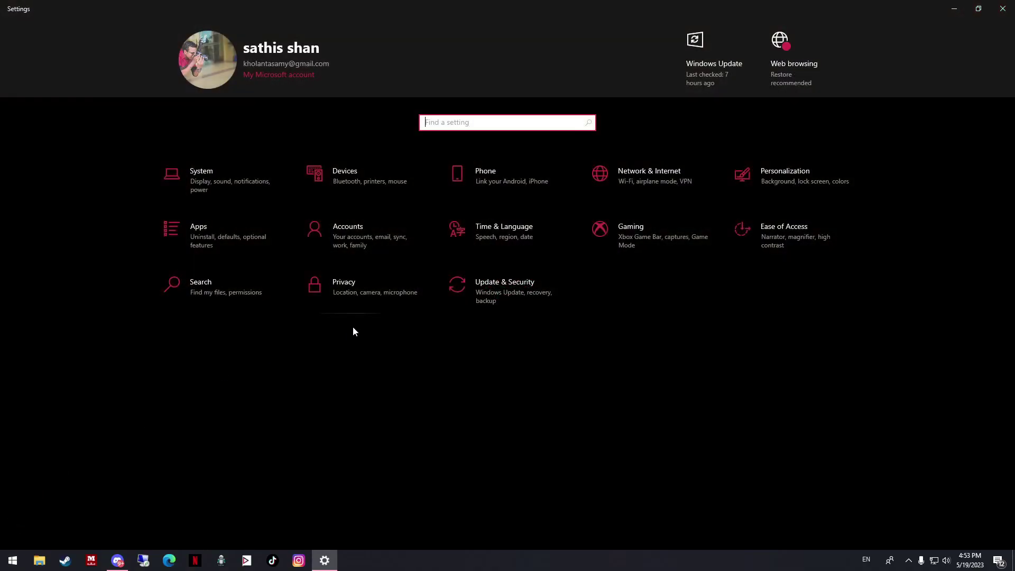
left_click(366, 292)
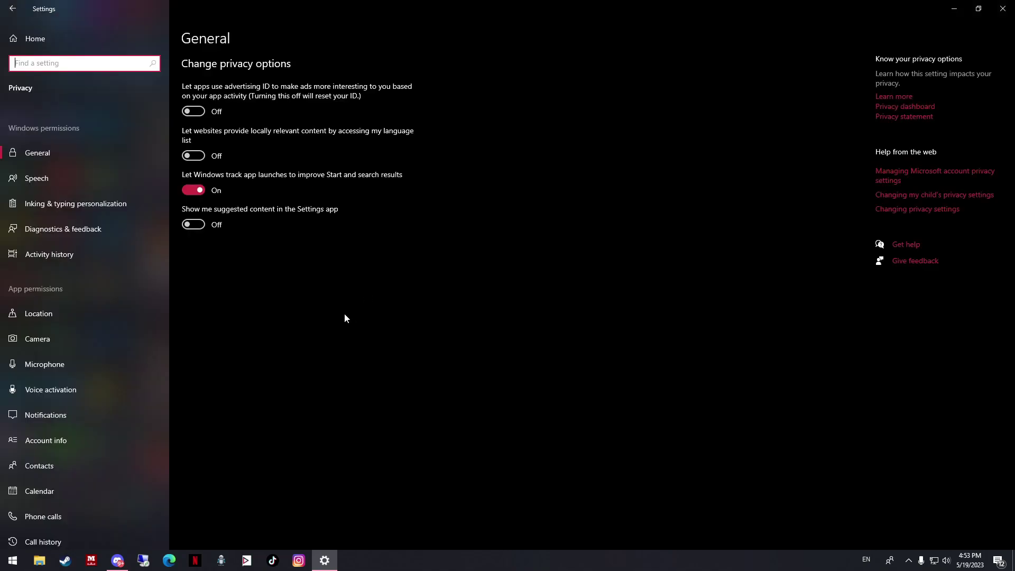
left_click(59, 345)
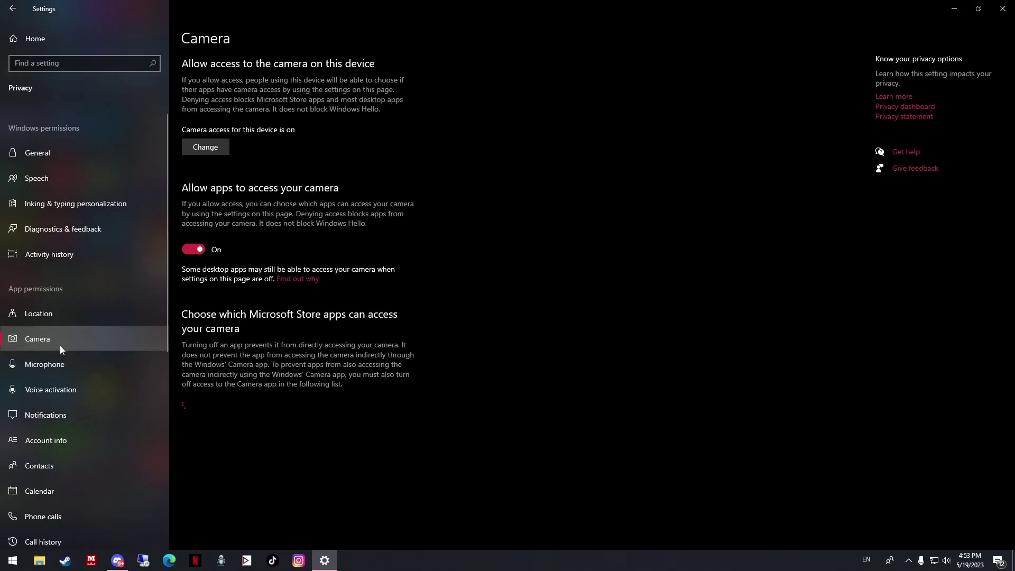
left_click(205, 147)
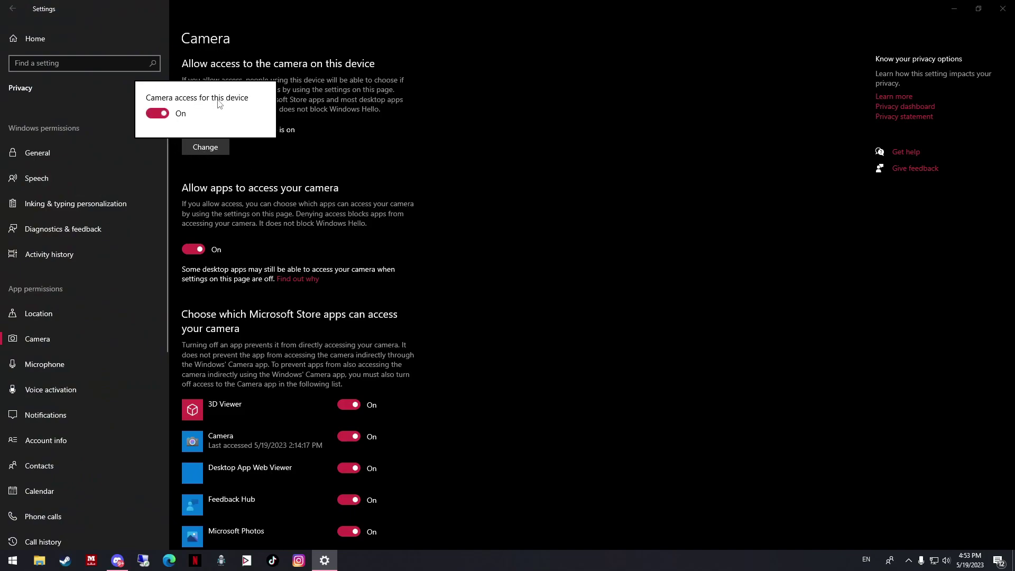
left_click(387, 181)
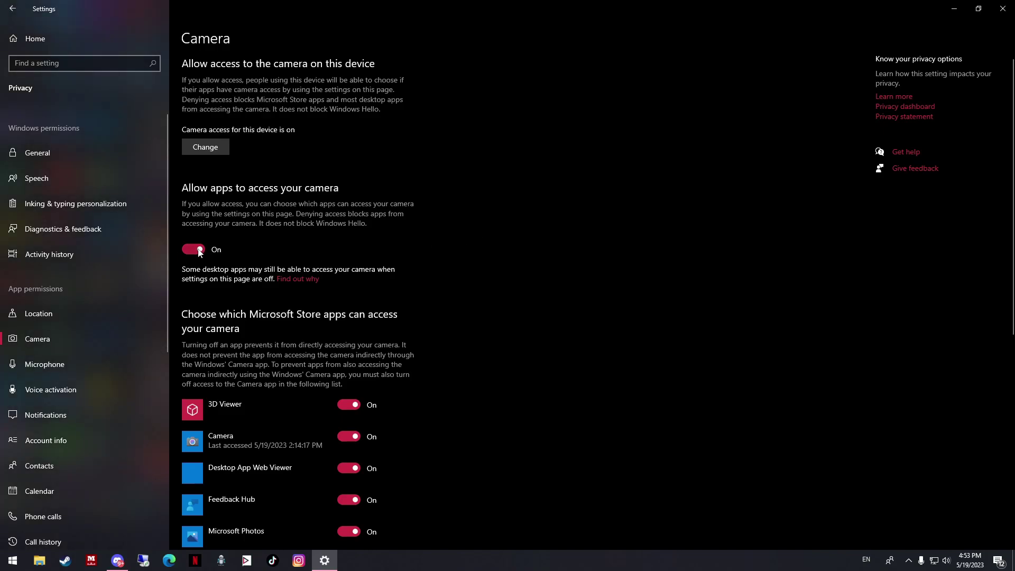
Review camera access for Microsoft Store apps and desktop apps, and close the Settings window
scroll(453, 447, "down", 5)
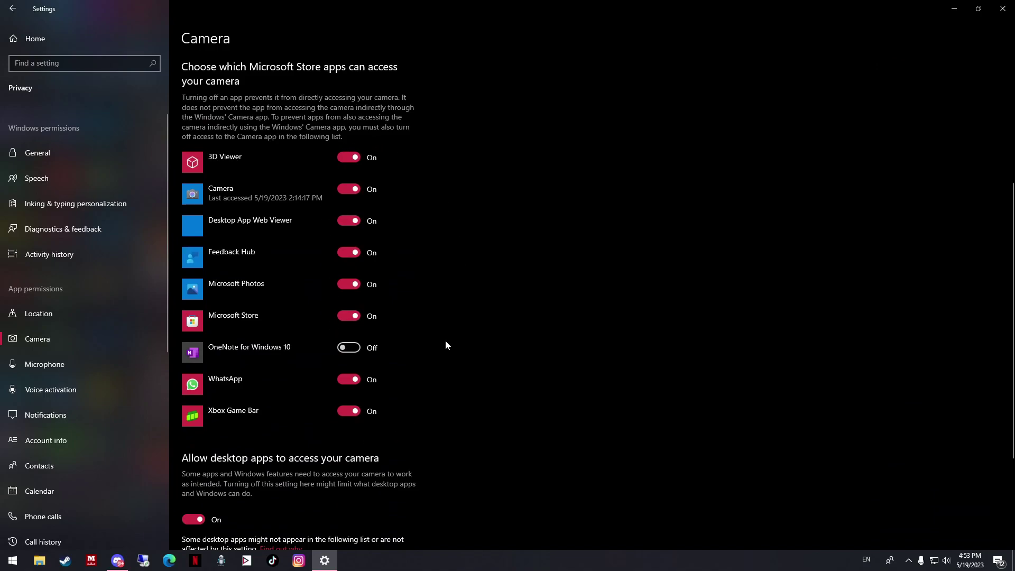
scroll(401, 373, "down", 3)
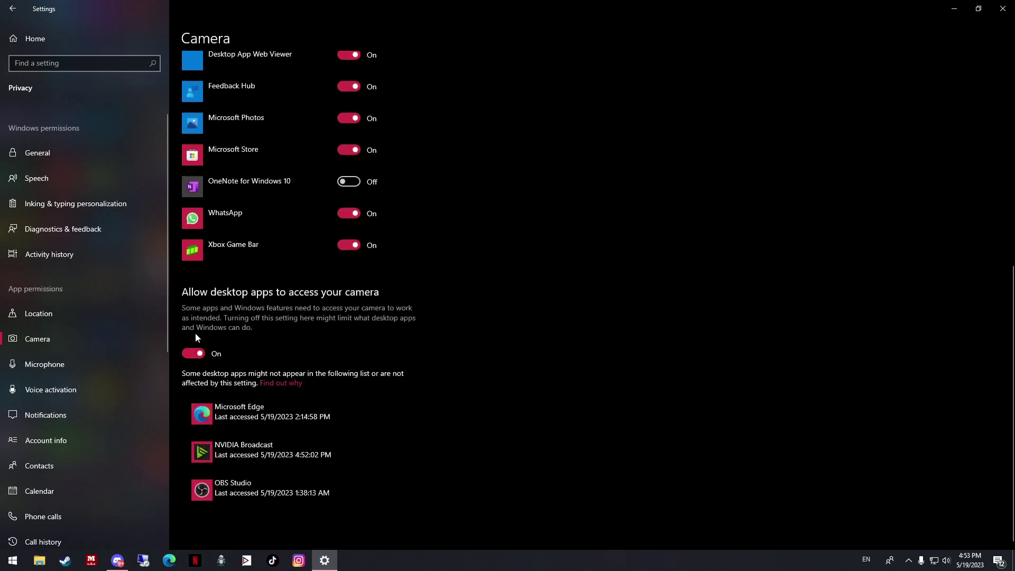
left_click(1004, 8)
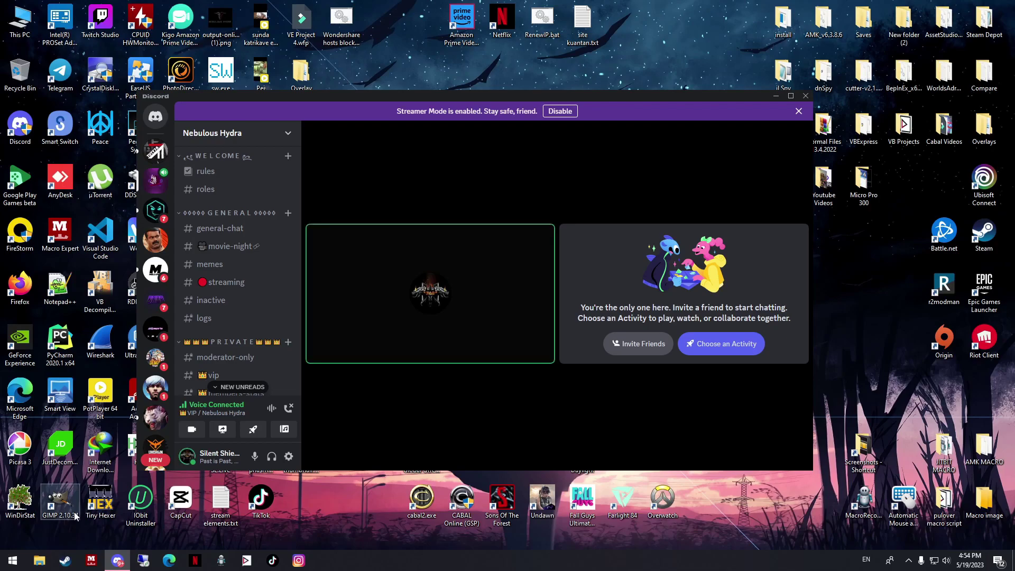
Open the Roaming application data folder by running %appdata%
key("super+r")
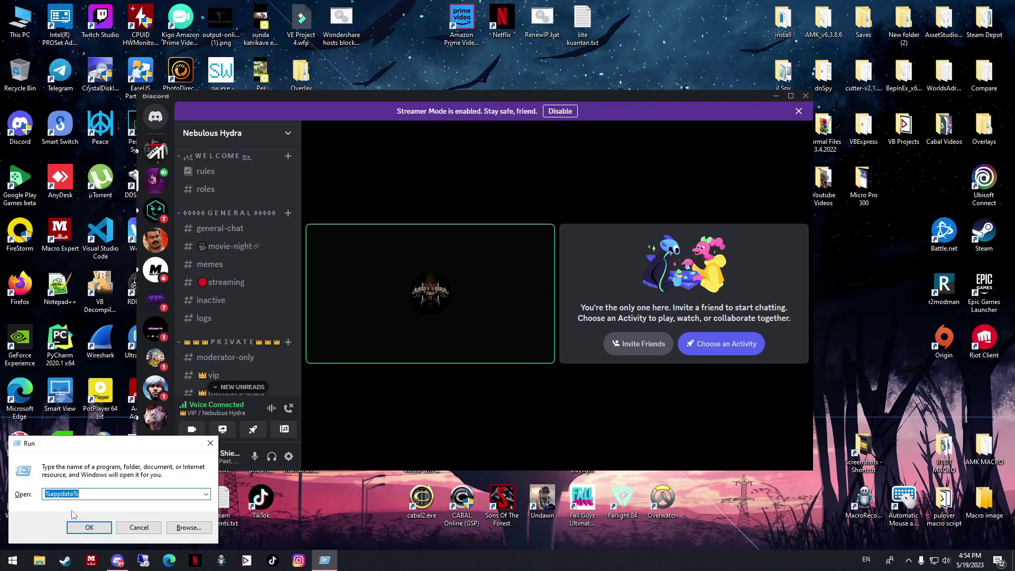
left_click(89, 496)
left_click(88, 527)
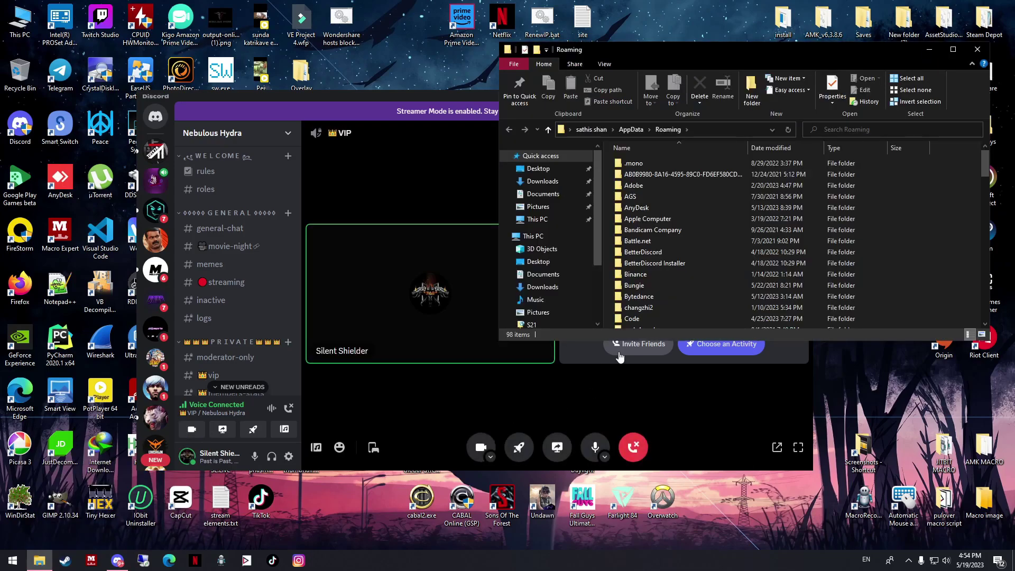
Inspect the Cache folder inside the discord folder, and close the file window
left_click(650, 222)
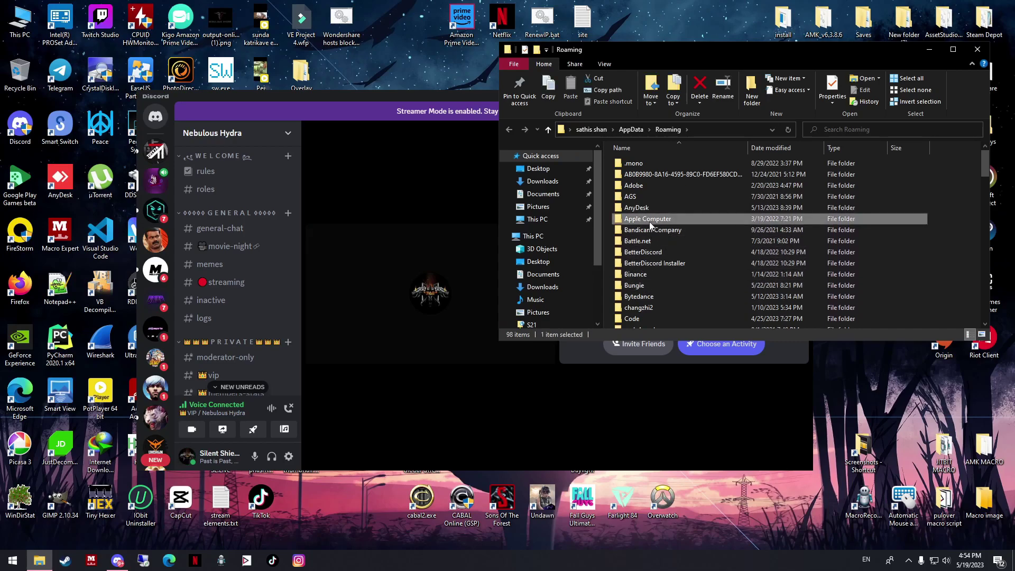
scroll(651, 224, "down", 5)
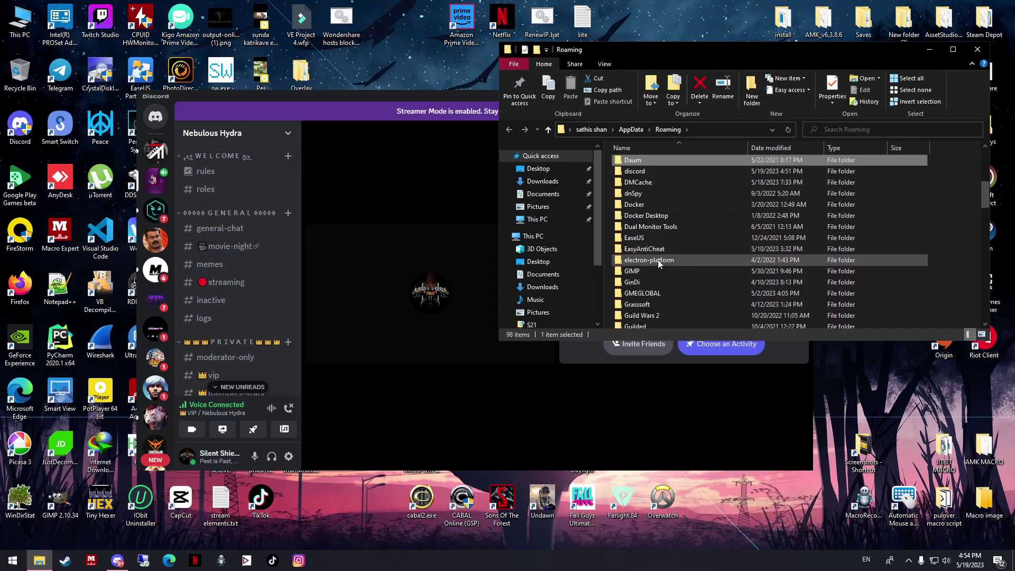
left_click(637, 172)
double_click(639, 174)
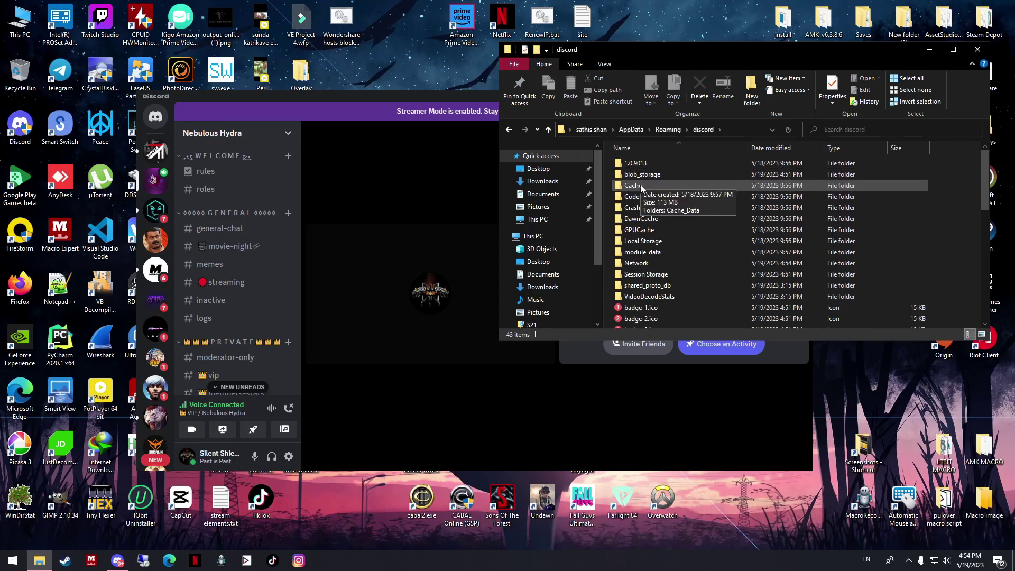
double_click(641, 186)
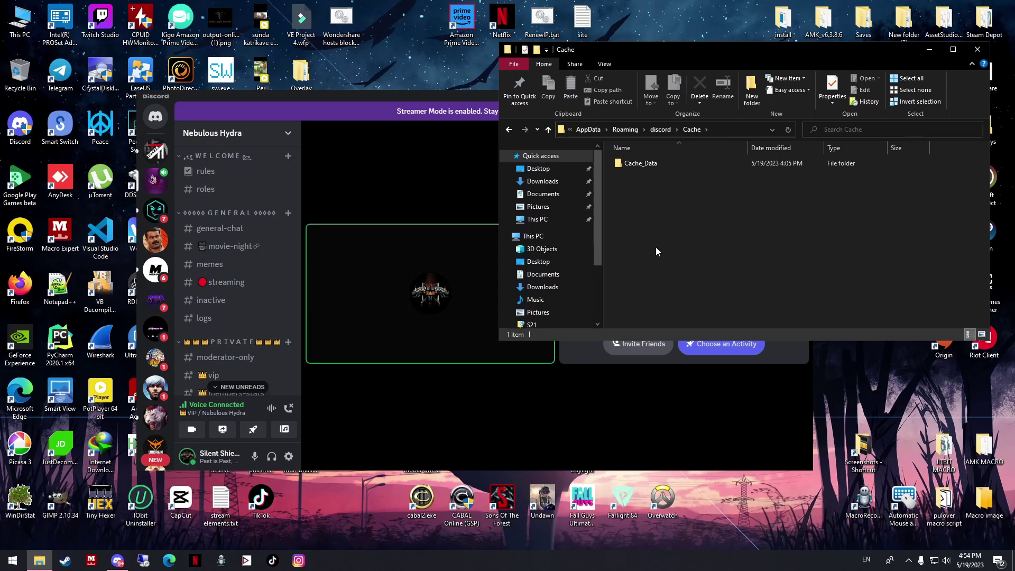
left_click(978, 50)
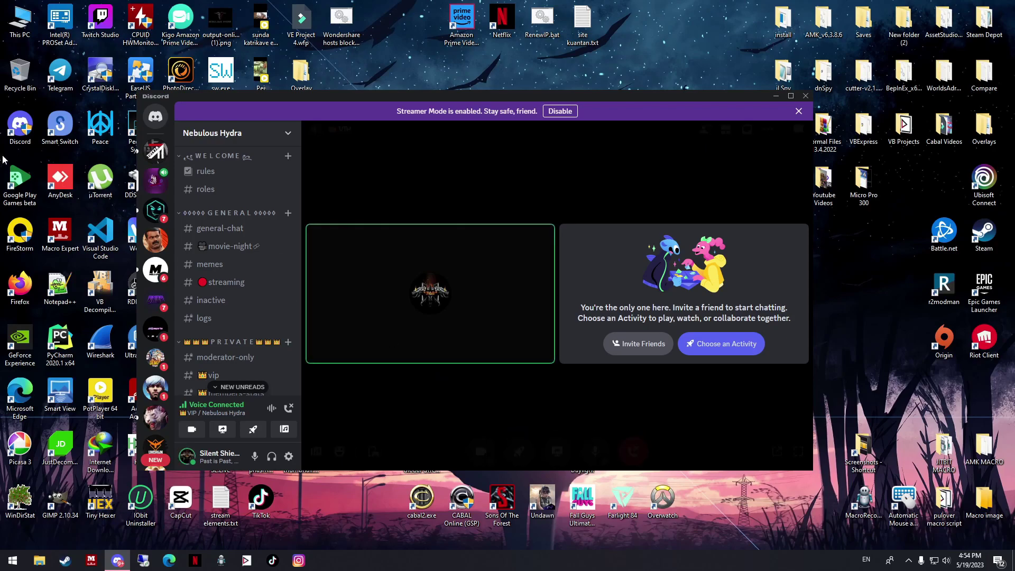
Open Discord's Voice & Video settings and check the available camera devices under Video Settings
left_click(287, 459)
scroll(252, 401, "down", 2)
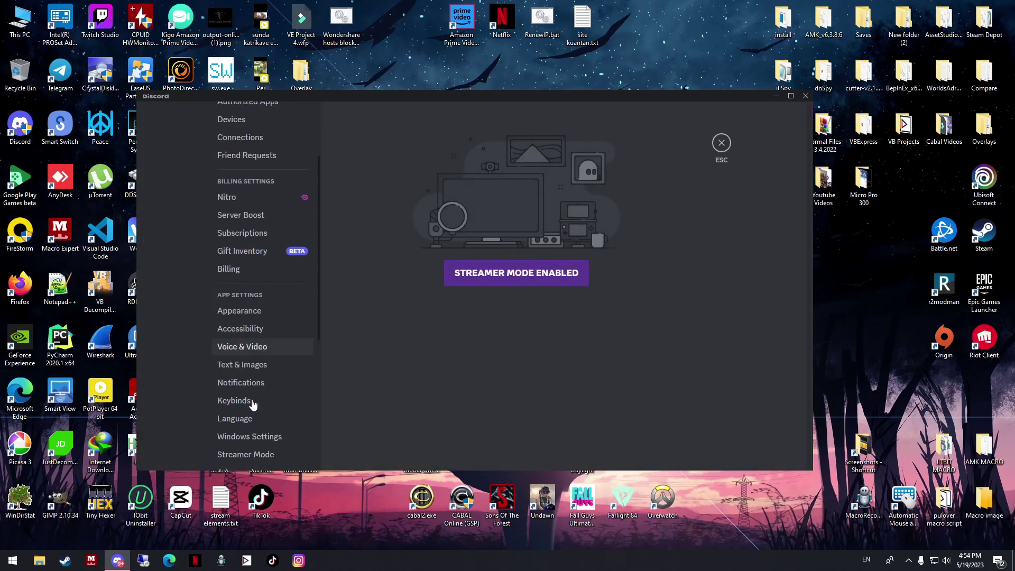
left_click(246, 347)
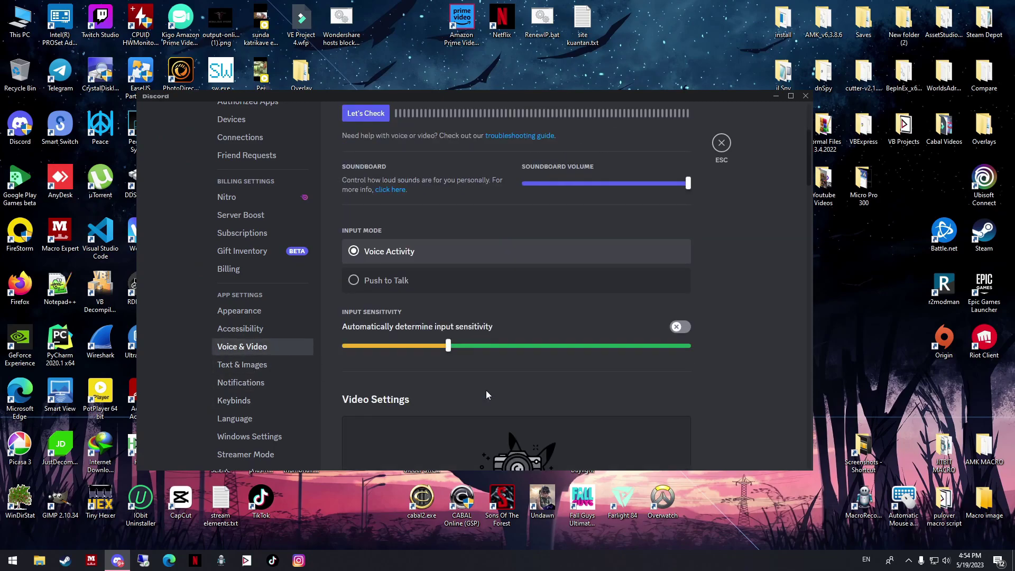
scroll(487, 394, "down", 2)
scroll(474, 395, "down", 3)
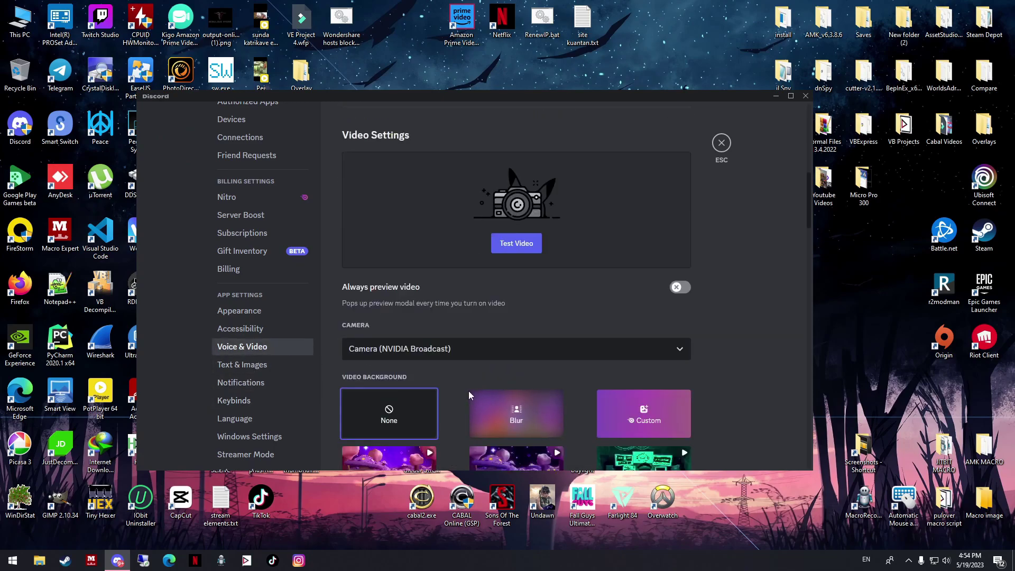
scroll(468, 376, "down", 1)
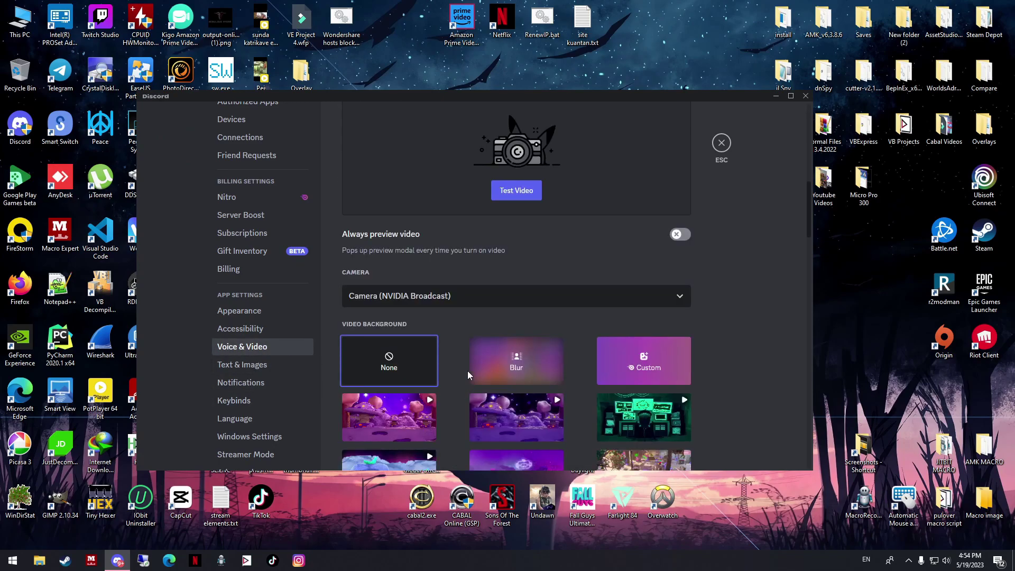
left_click(432, 298)
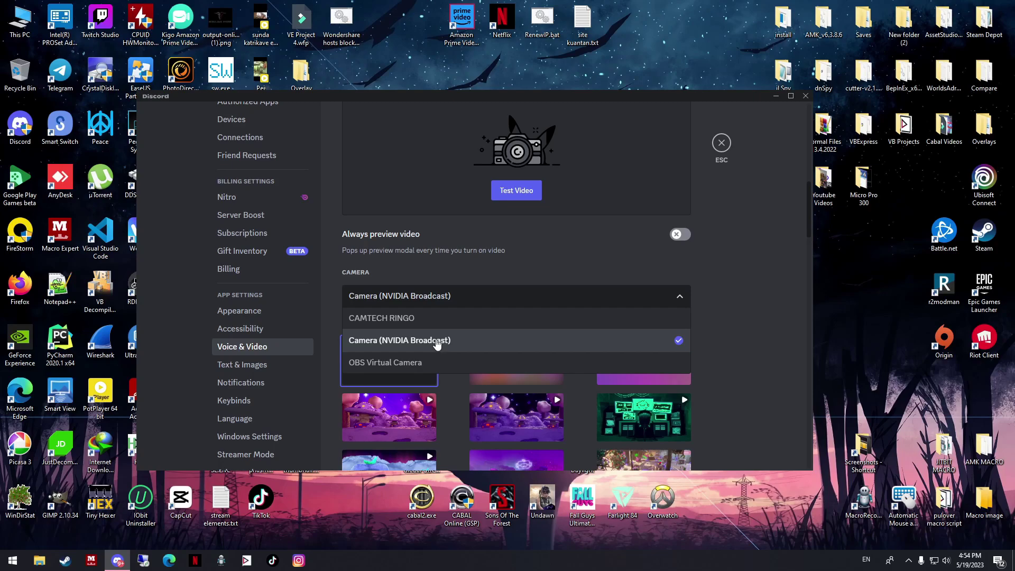
left_click(548, 303)
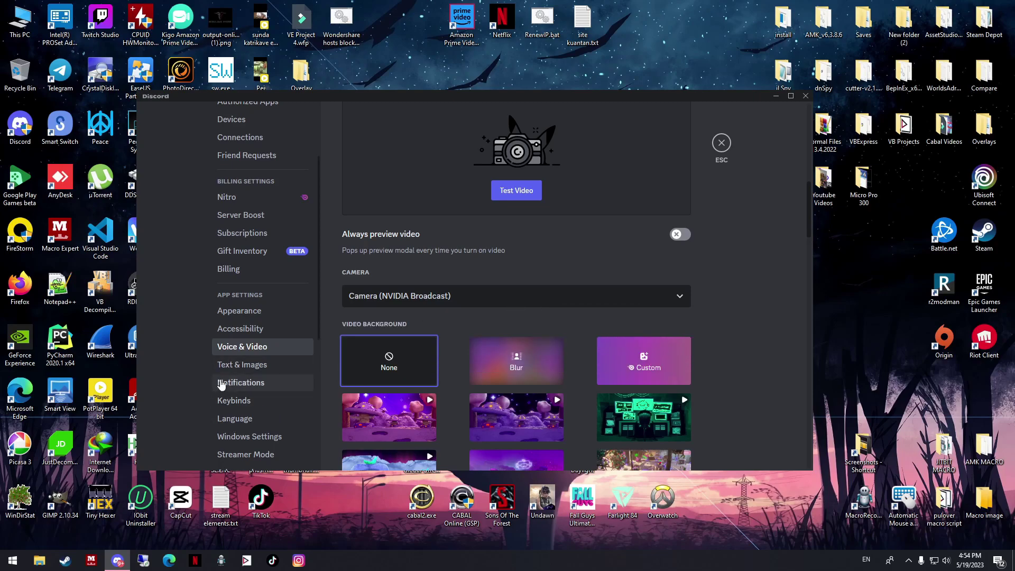
Check the Hardware Acceleration switch in Discord's Advanced settings, and leave the user settings
scroll(222, 385, "down", 4)
left_click(235, 261)
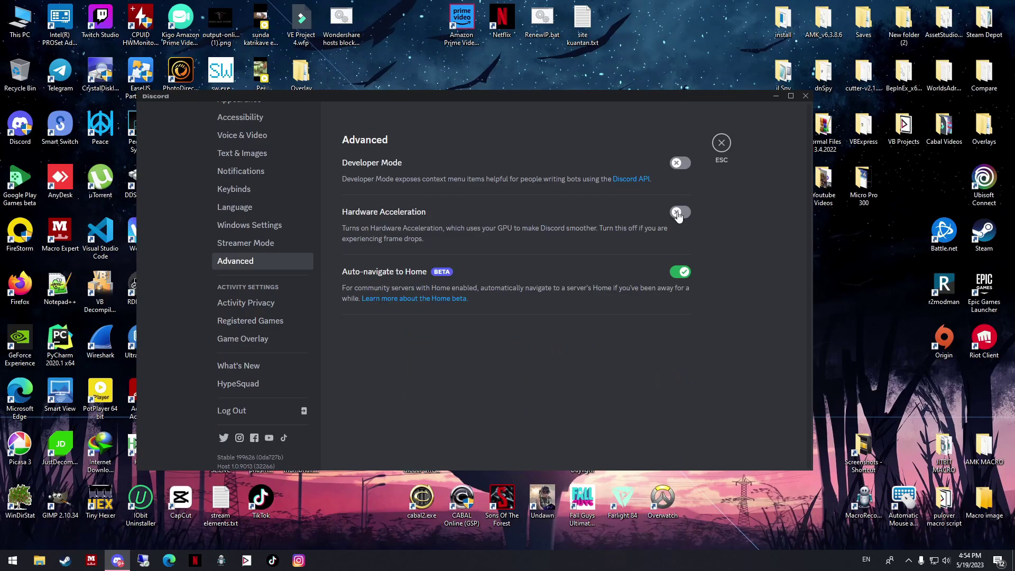
left_click(722, 143)
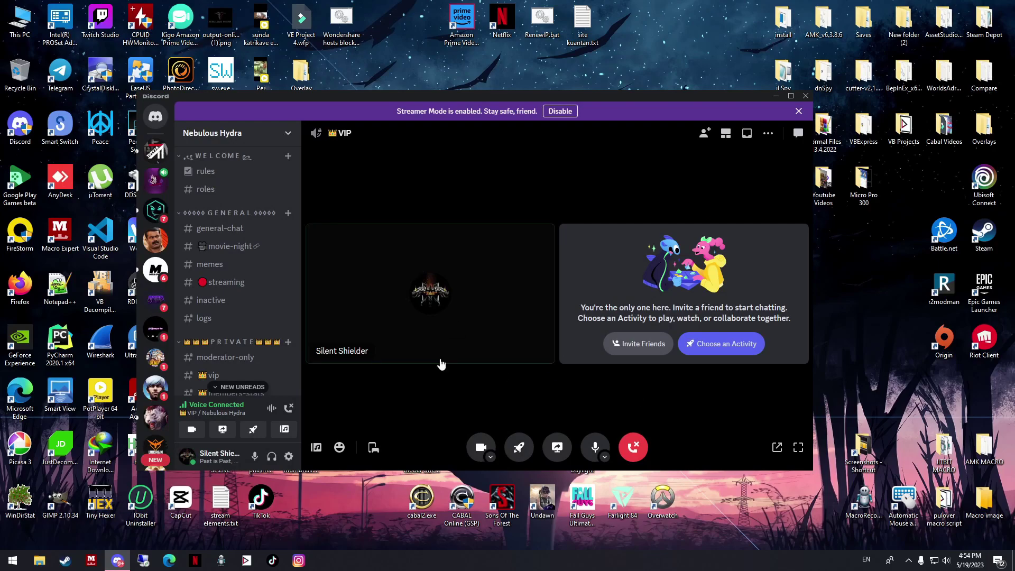
Check the Users group's Full control permission in the Discord desktop shortcut's security properties, and accept both dialogs
right_click(26, 135)
left_click(59, 464)
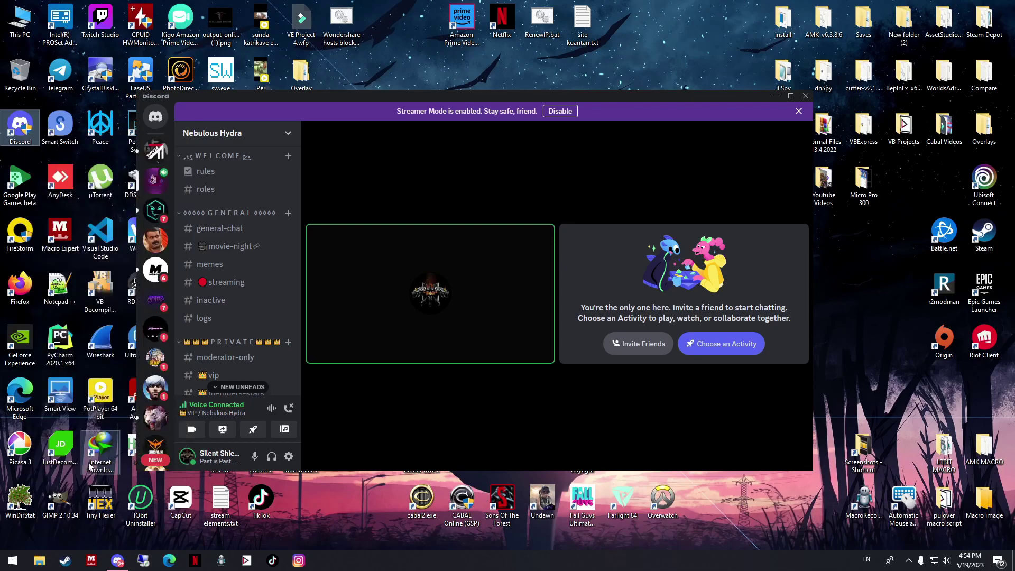
left_click(70, 158)
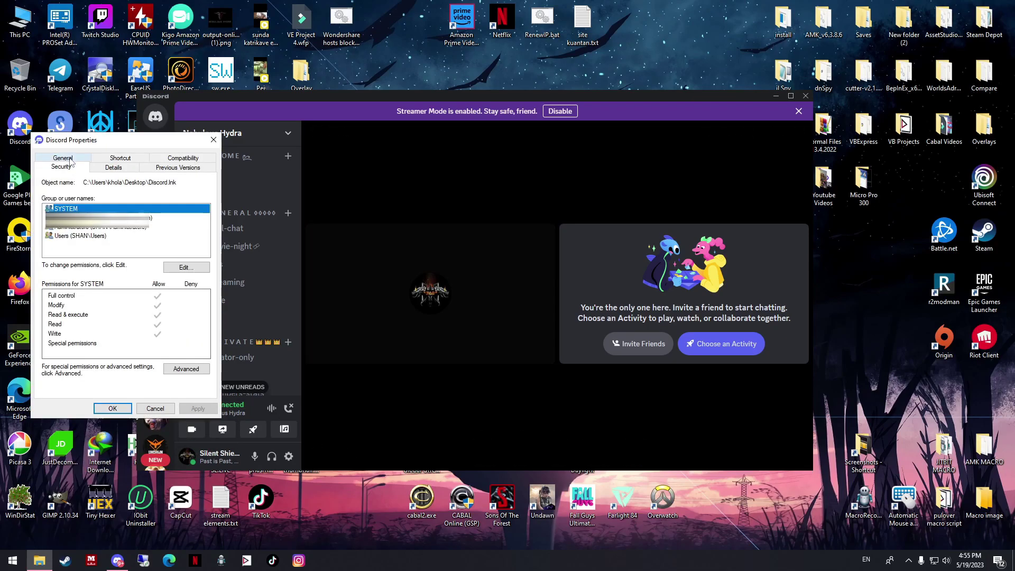
left_click(76, 239)
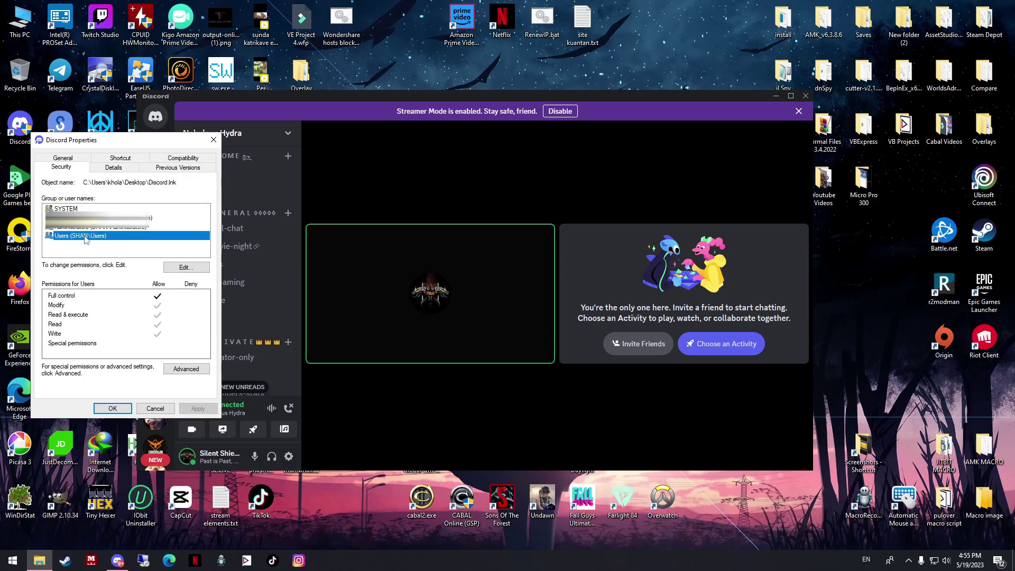
left_click(185, 267)
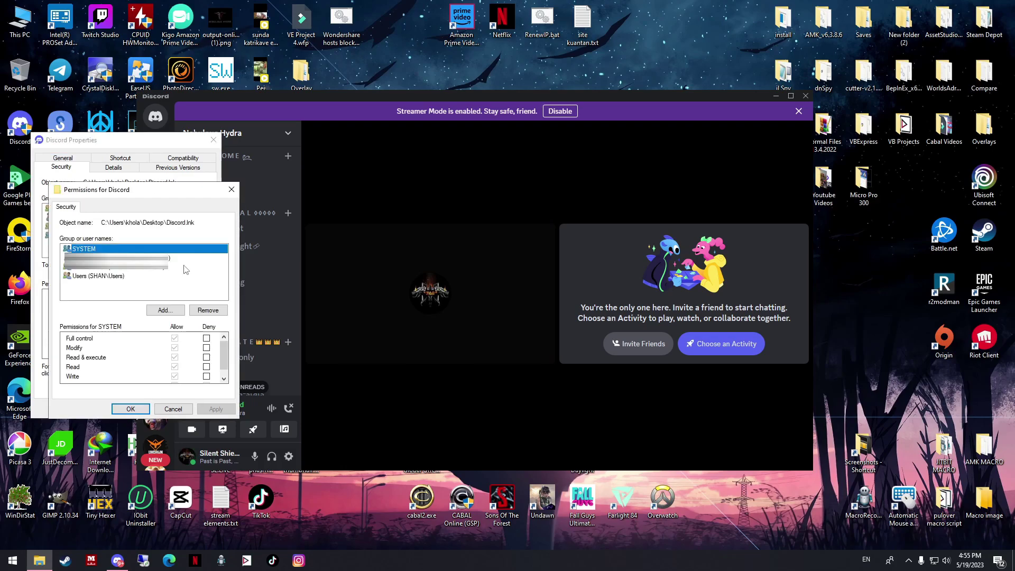
left_click(173, 409)
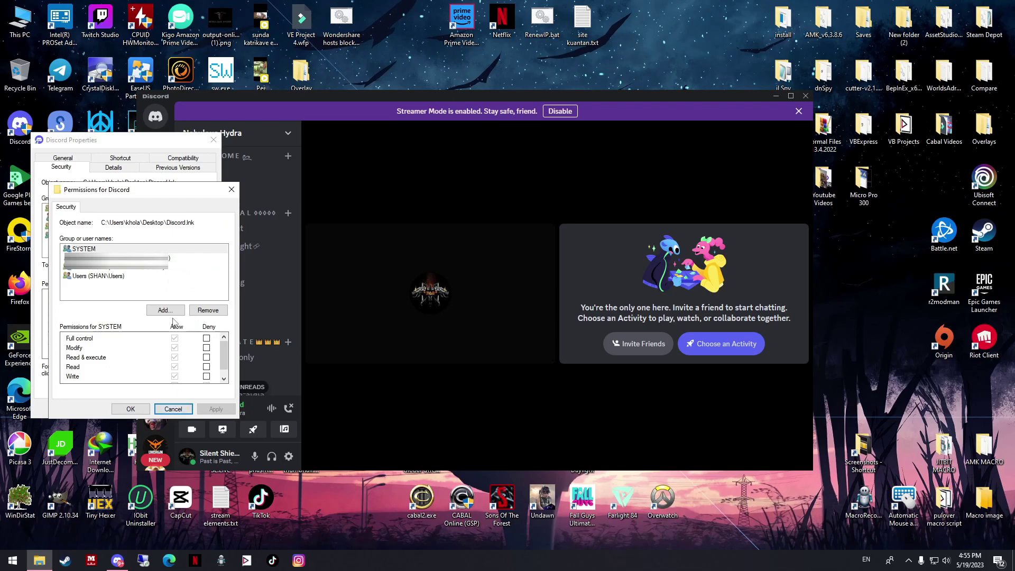
left_click(96, 276)
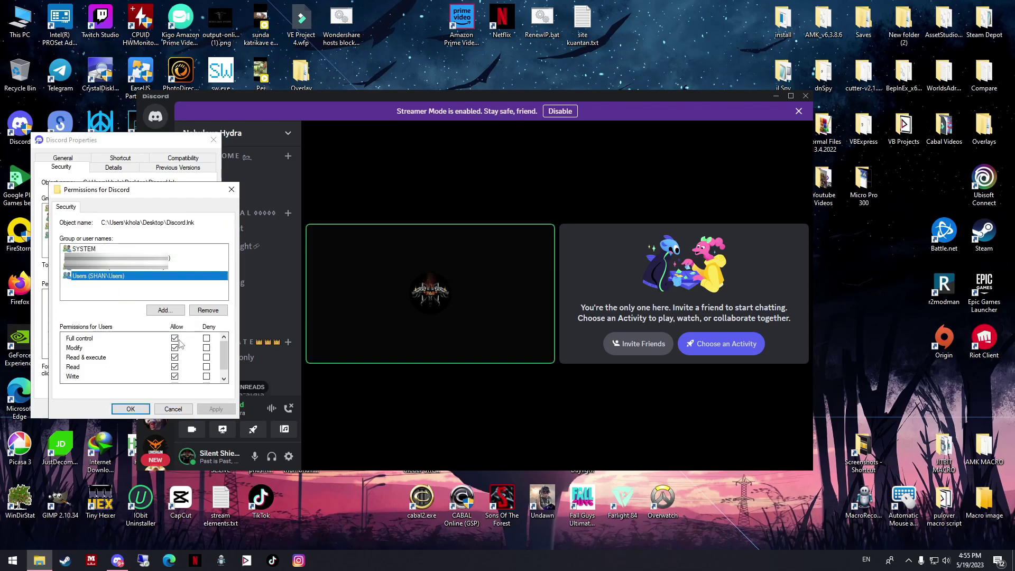
left_click(142, 411)
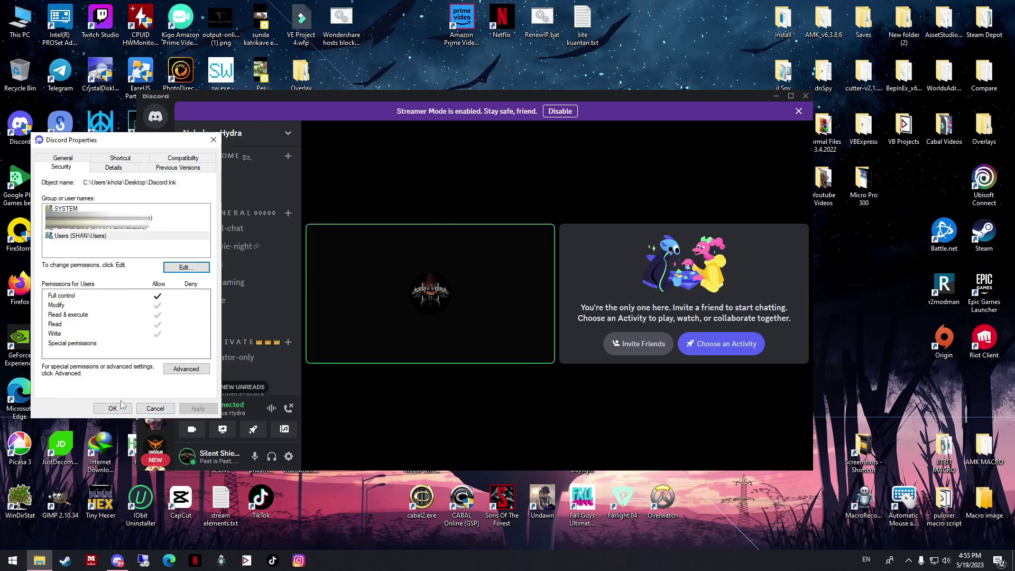
left_click(123, 407)
Open the file location of the Discord desktop shortcut
mouse_move(357, 367)
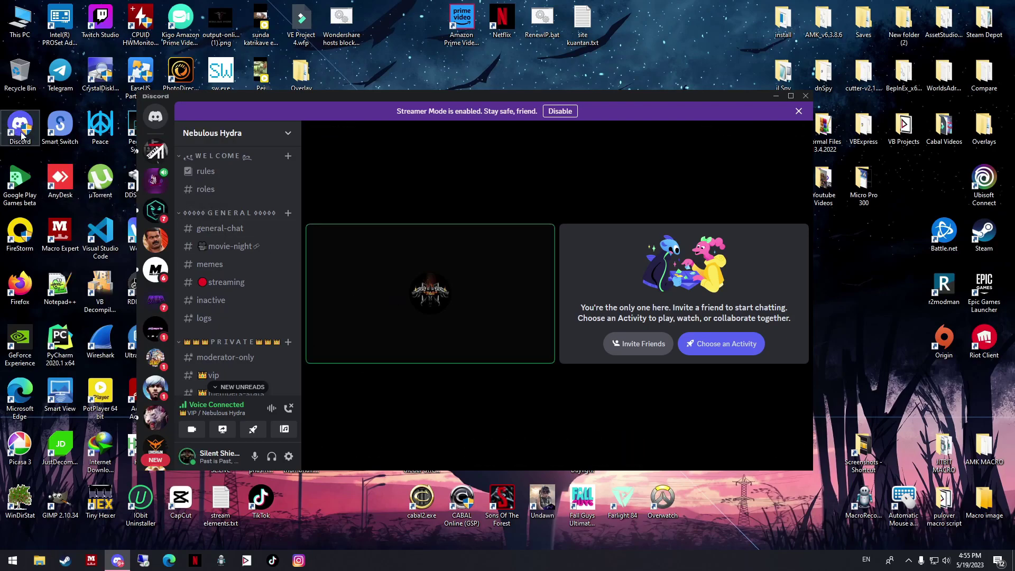
mouse_move(404, 351)
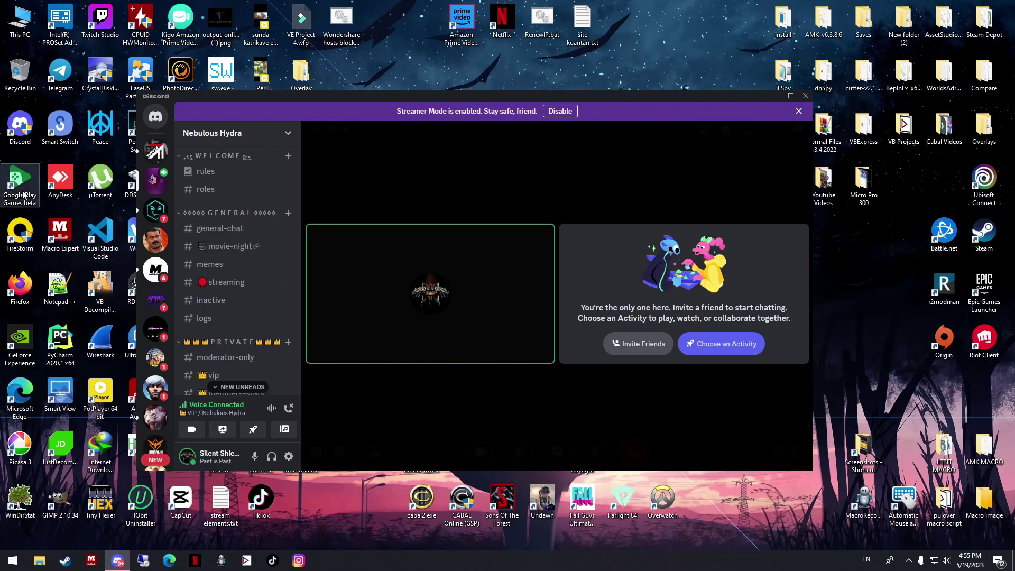
right_click(16, 128)
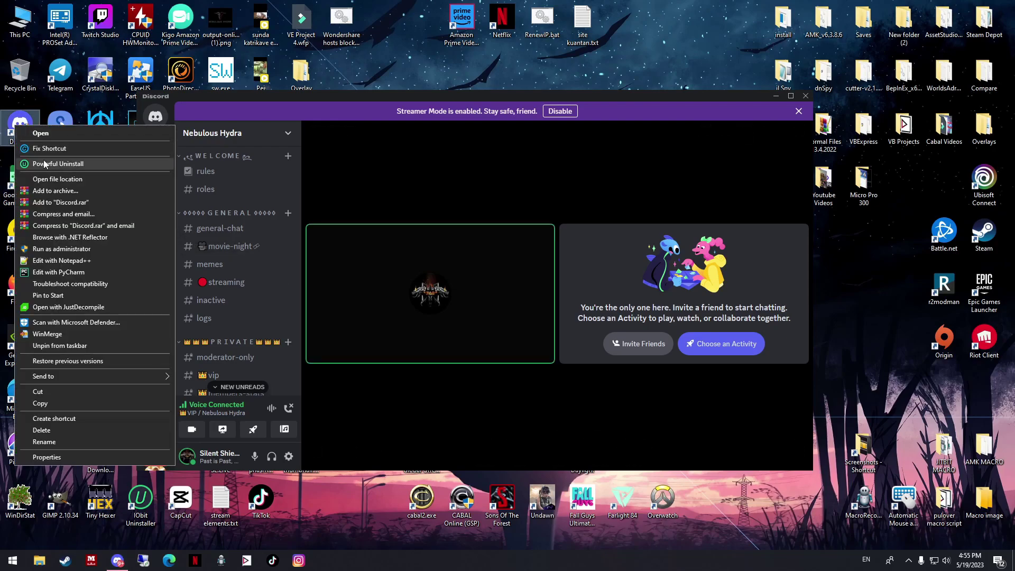
left_click(63, 180)
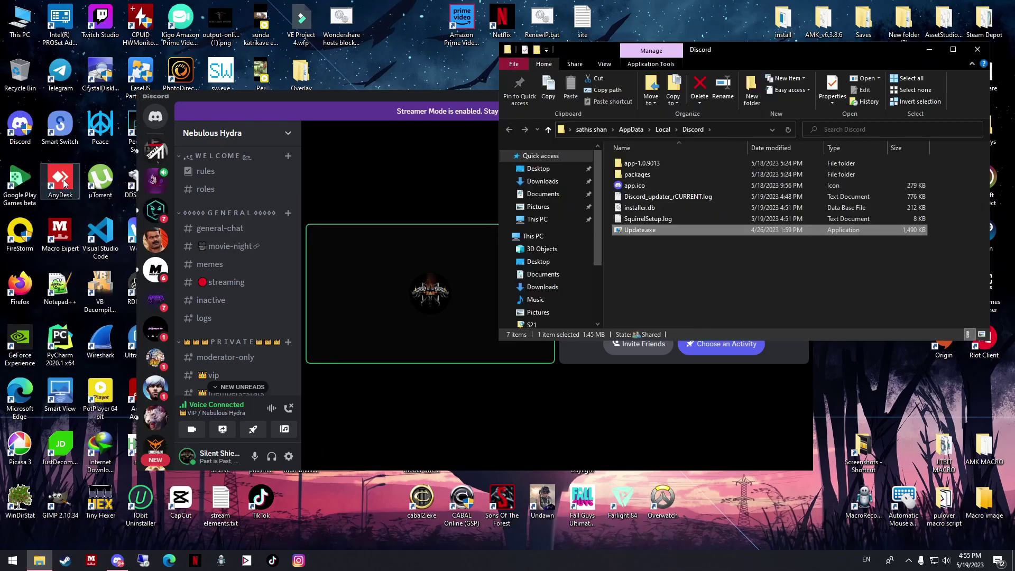
Review the Administrators permissions of the Discord folder in AppData\Local, and open the folder's advanced security settings
left_click(663, 129)
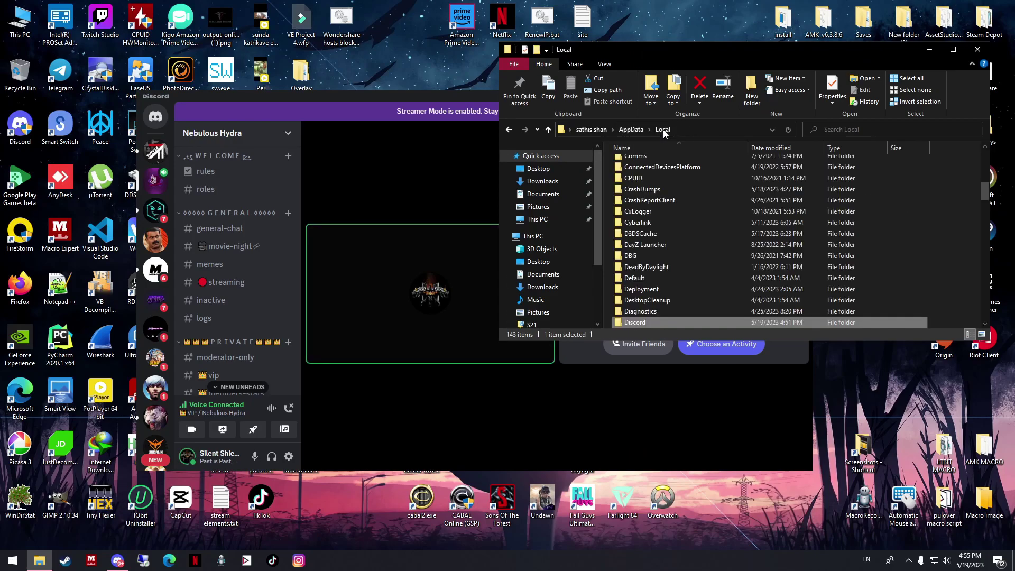
right_click(640, 322)
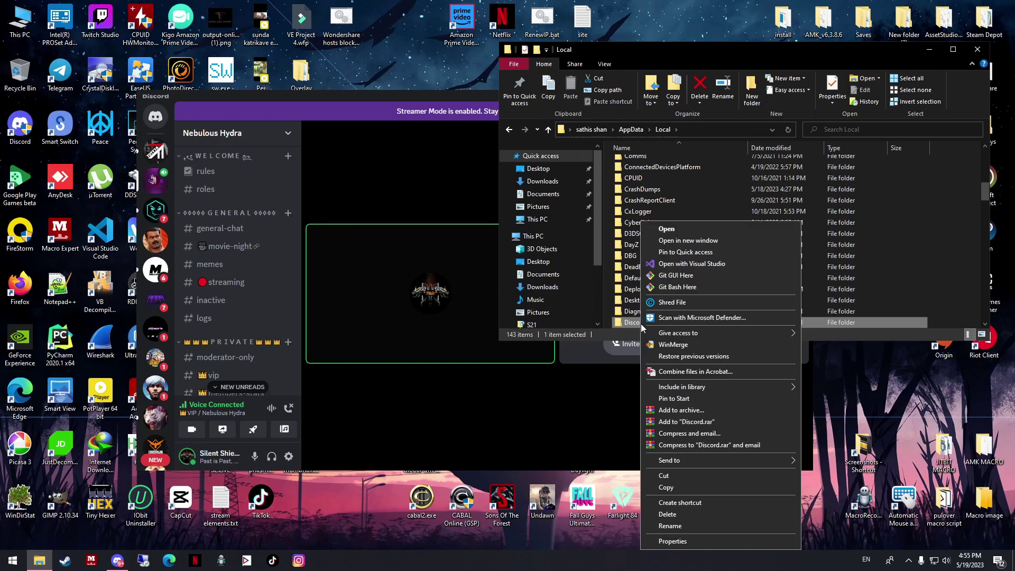
left_click(731, 543)
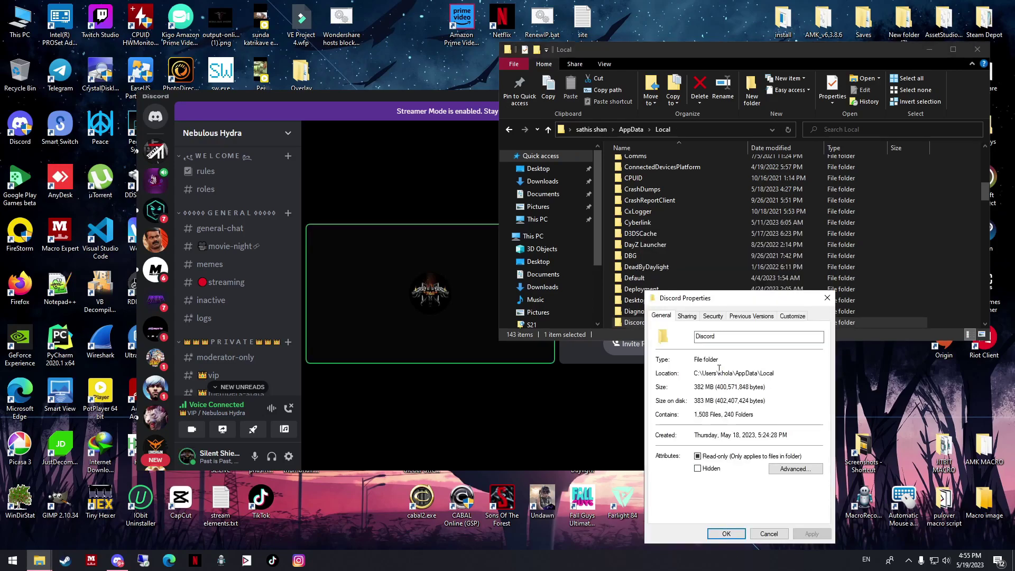
left_click(712, 316)
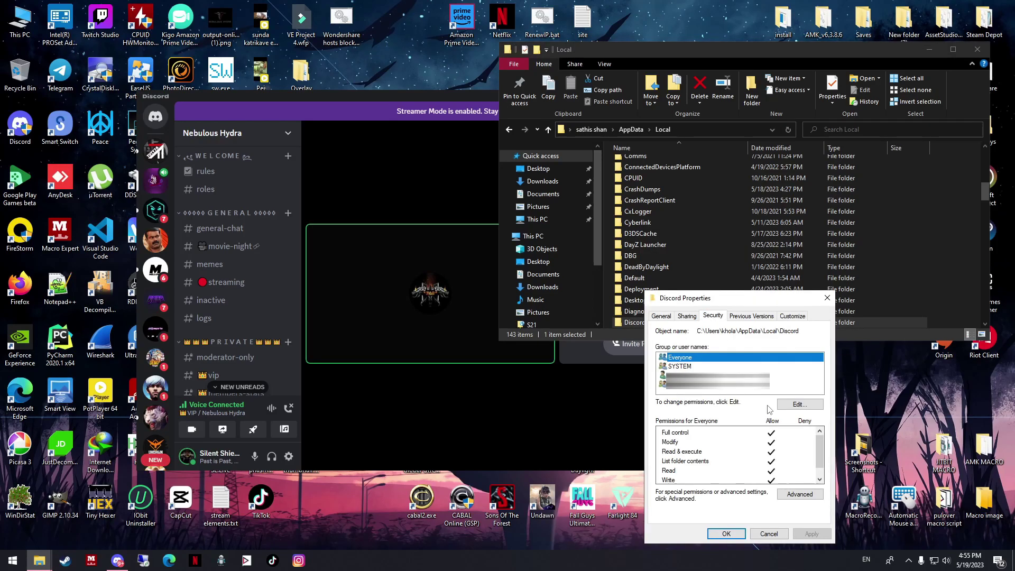
left_click(711, 386)
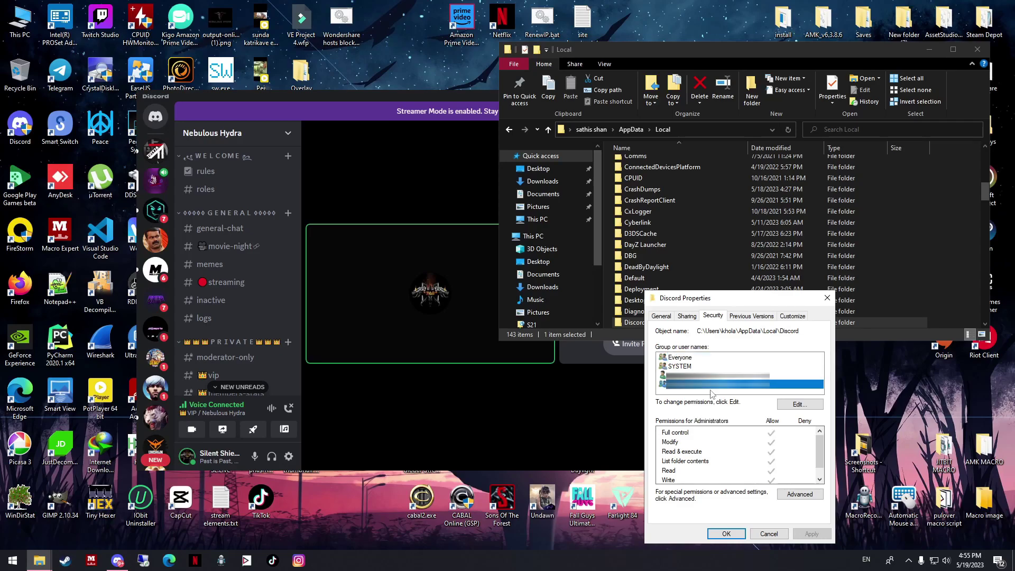
left_click(820, 494)
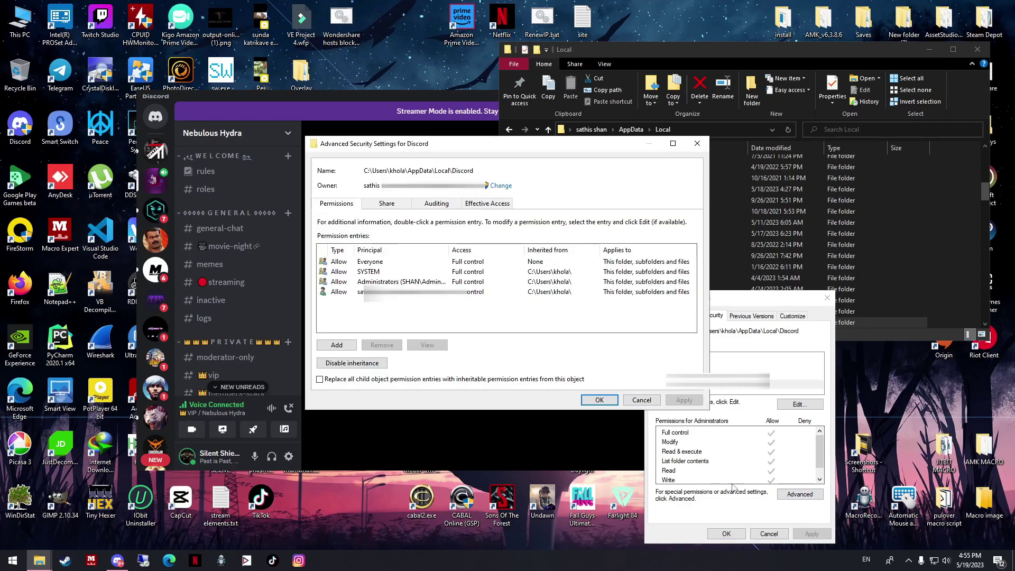
Try a new permission entry for the Discord folder with Everyone as principal, cancel the entry, and accept the security and properties dialogs
left_click(352, 348)
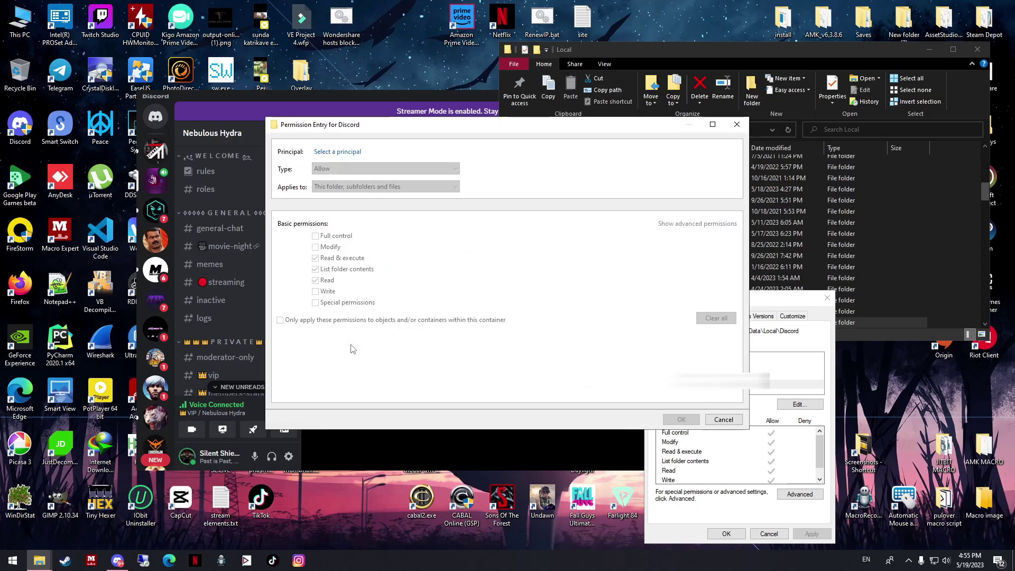
left_click(345, 153)
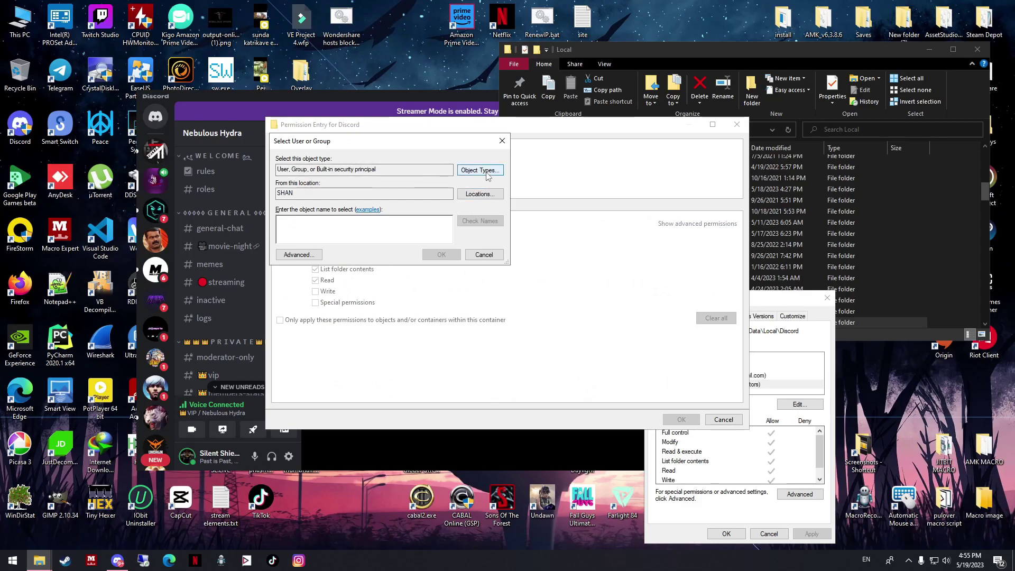
left_click(489, 196)
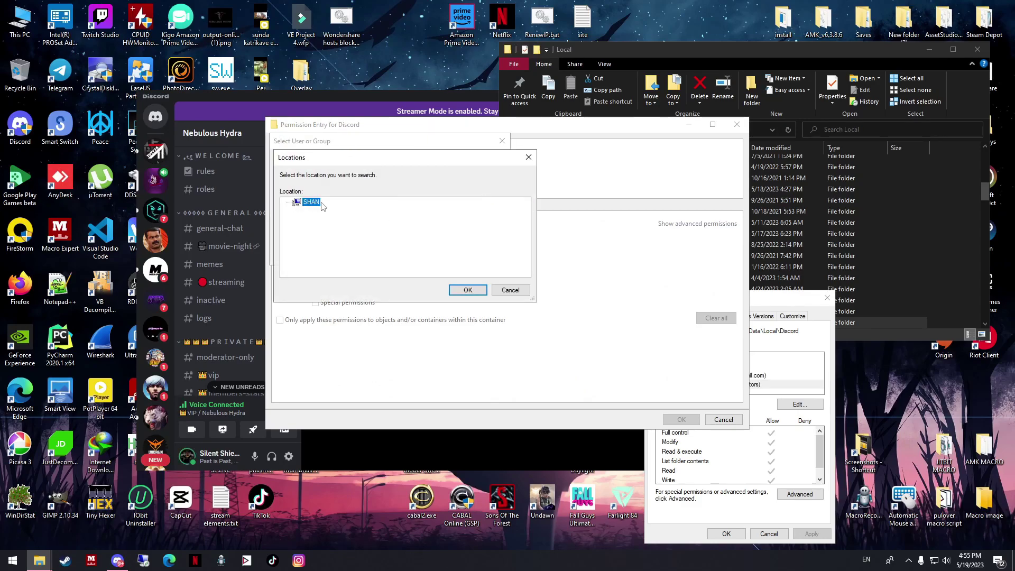
left_click(468, 290)
left_click(478, 195)
left_click(475, 291)
type("e")
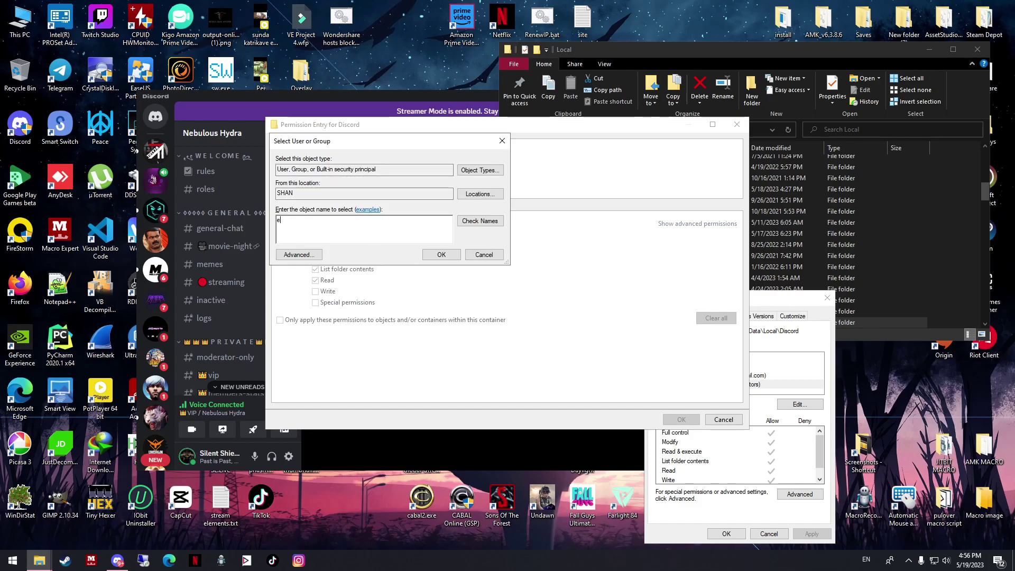
type("veryone")
left_click(476, 221)
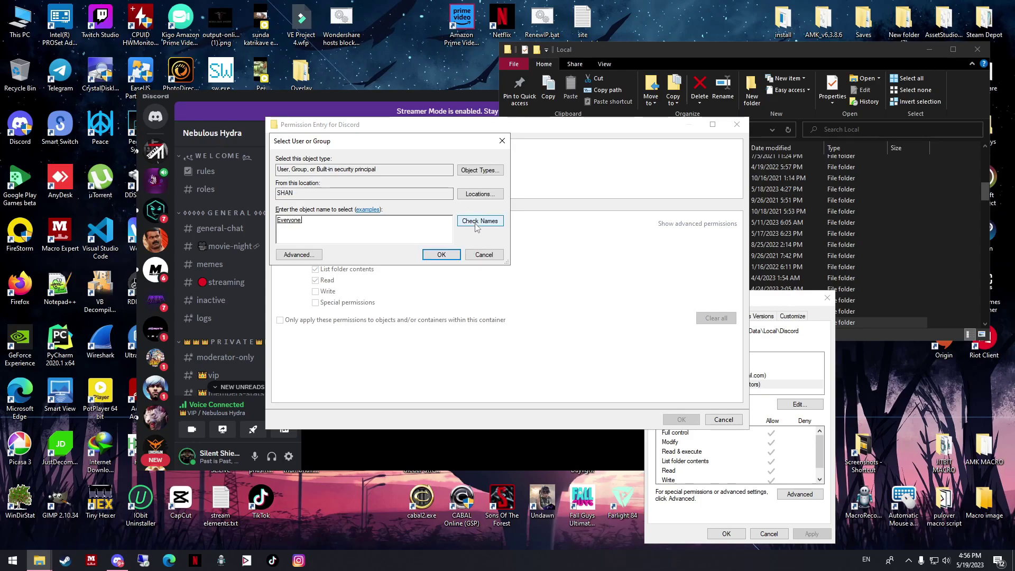
left_click(441, 255)
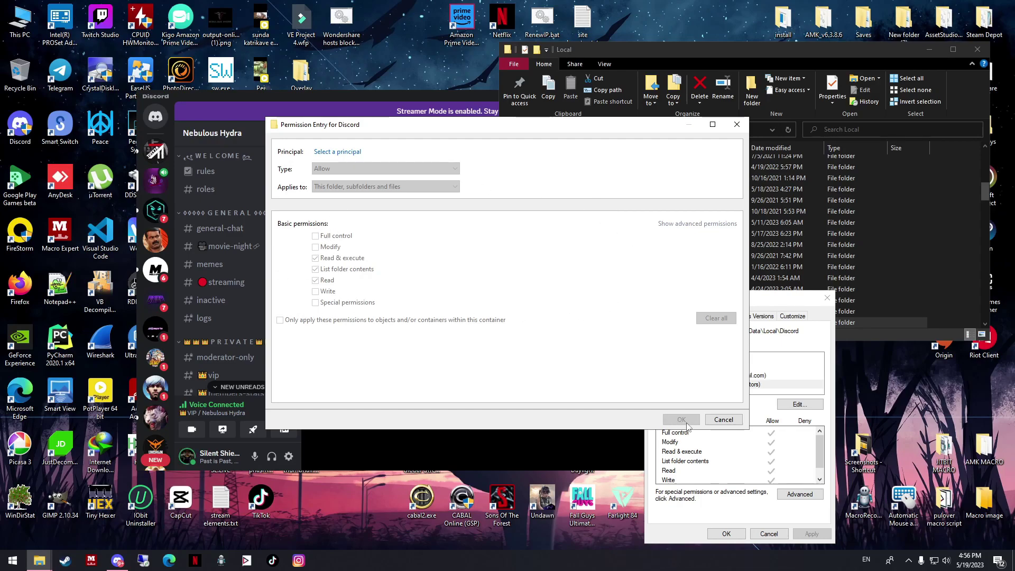
left_click(723, 419)
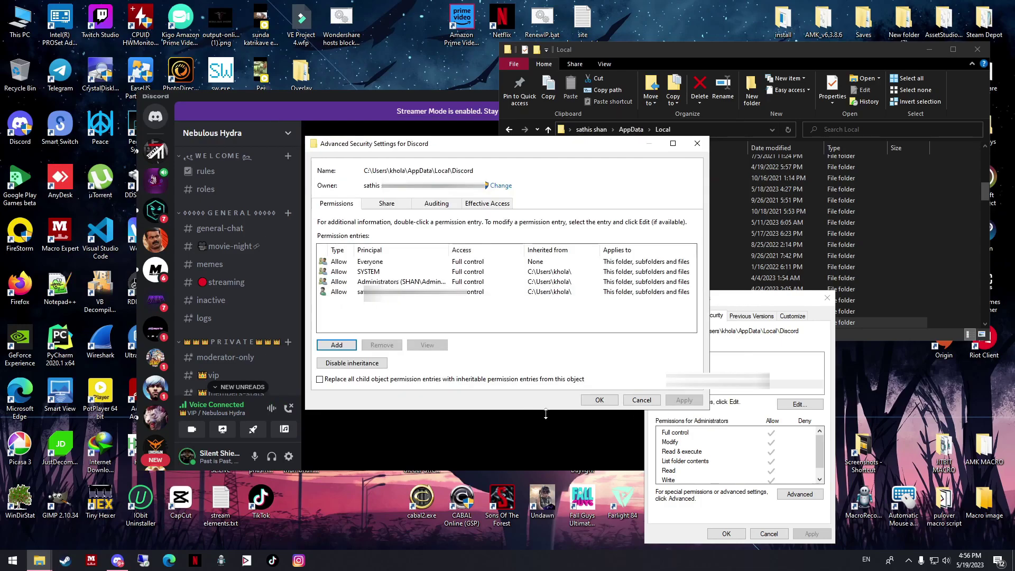
left_click(599, 403)
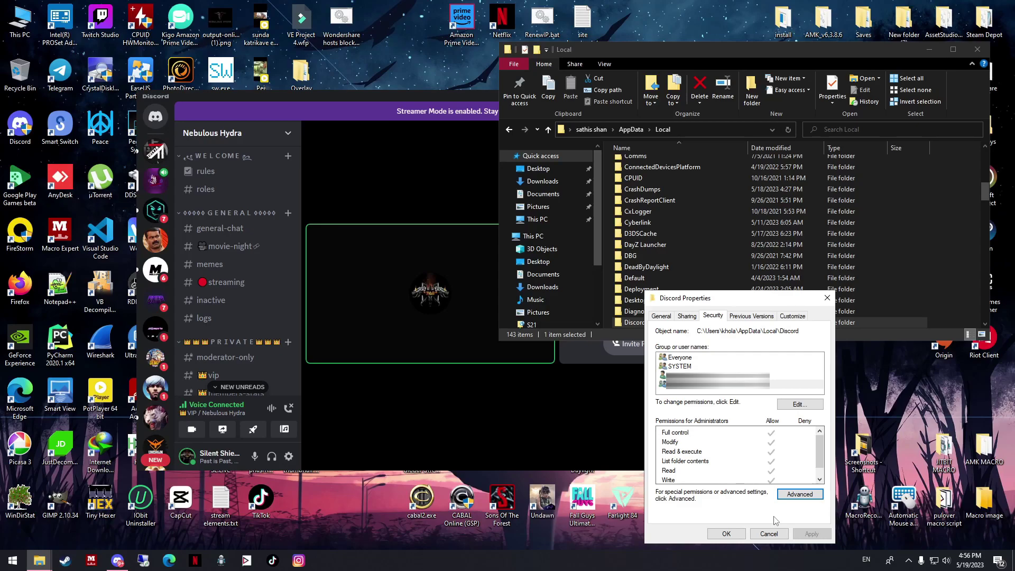
left_click(728, 535)
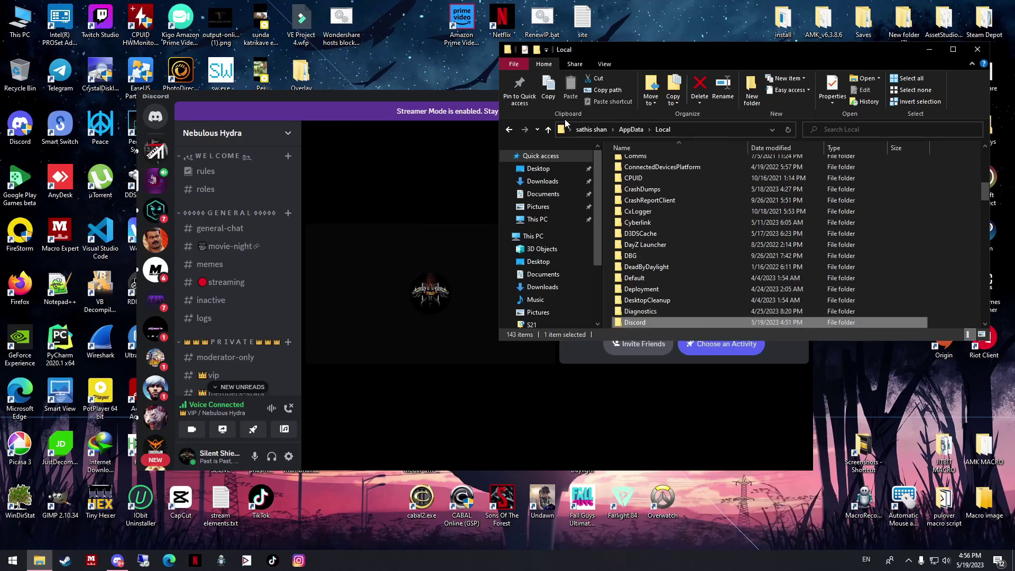
Open the advanced security settings of Discord.exe in the Discord folder's app-1.0.9013 subfolder
double_click(636, 322)
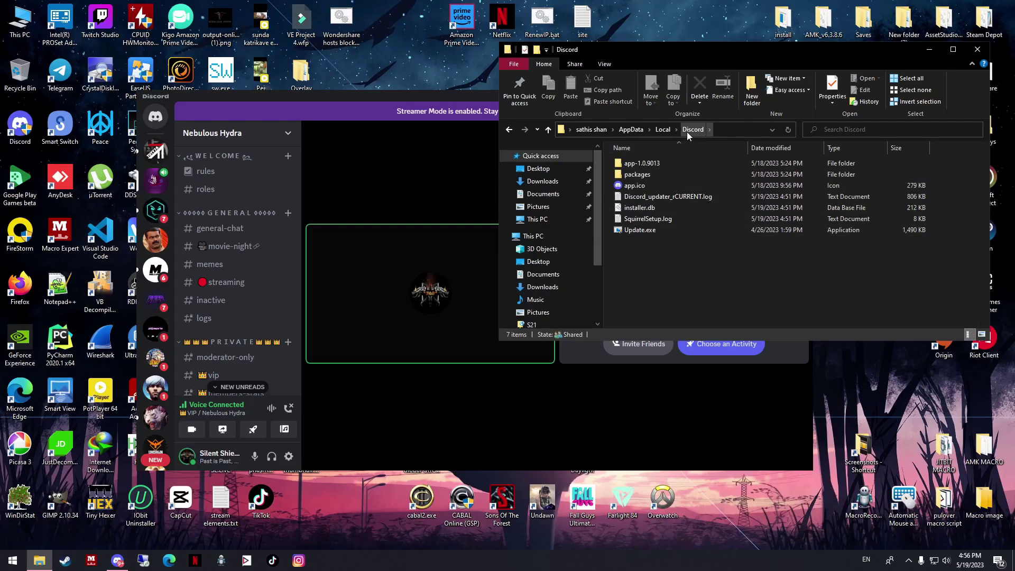
double_click(628, 165)
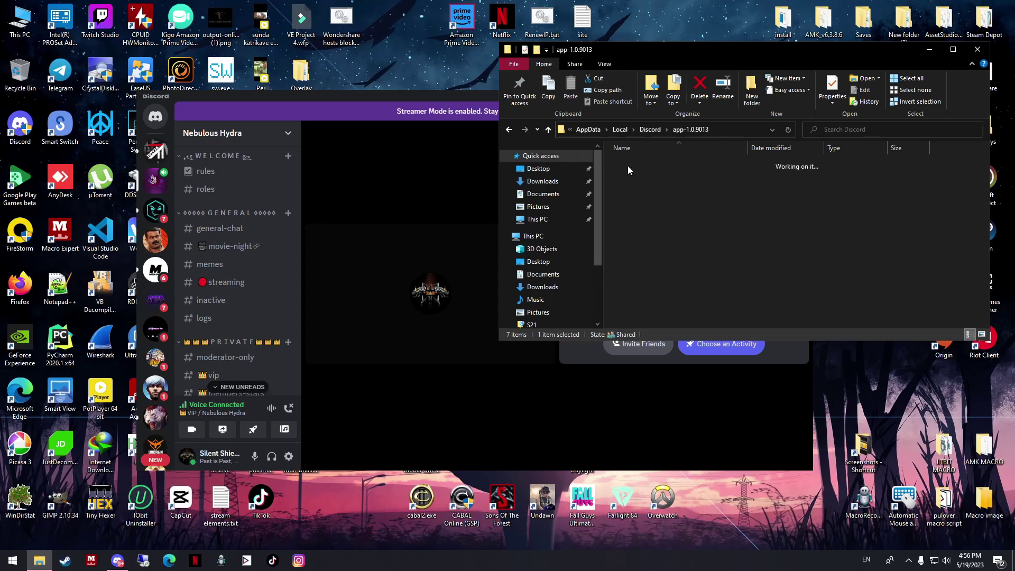
right_click(635, 241)
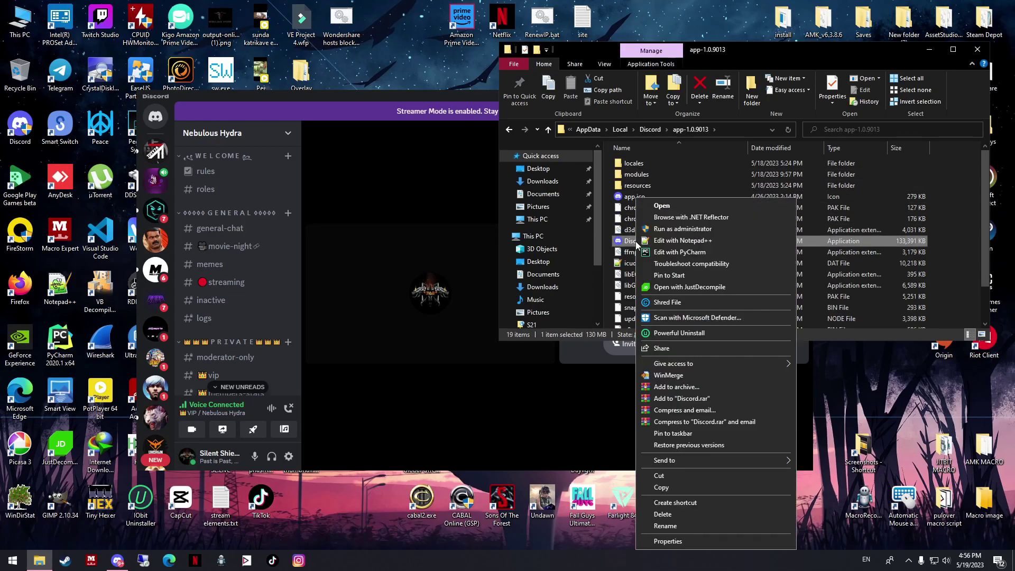
left_click(676, 542)
left_click(671, 268)
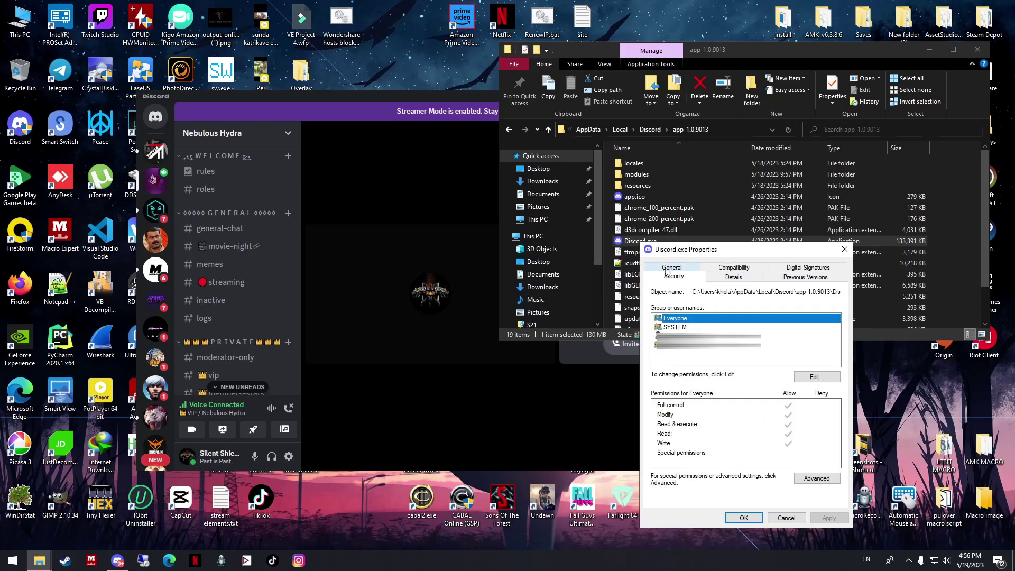
left_click(808, 478)
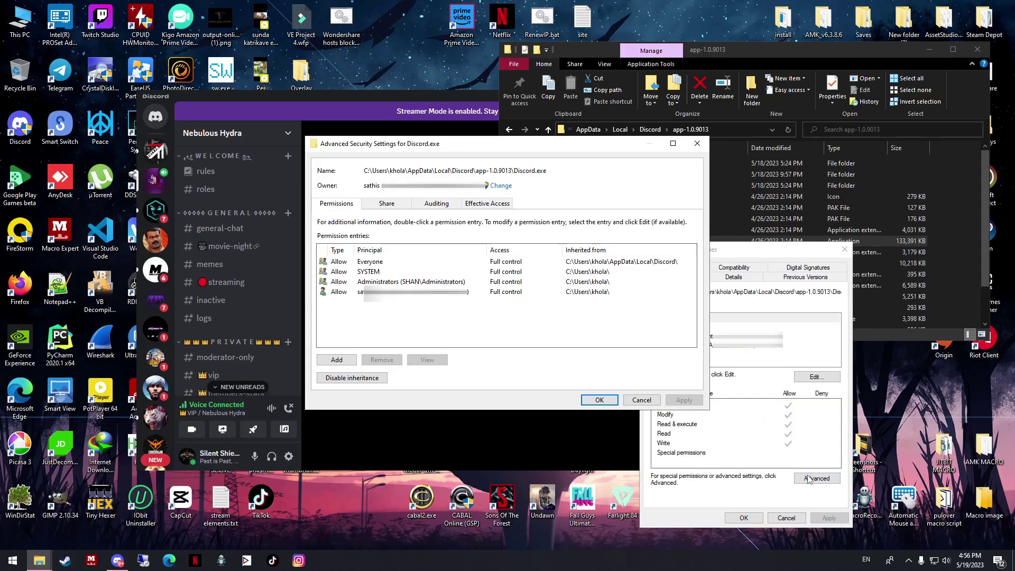
Try a new permission entry for Discord.exe with Everyone as principal, cancel the entry, and accept the security and properties dialogs
left_click(341, 361)
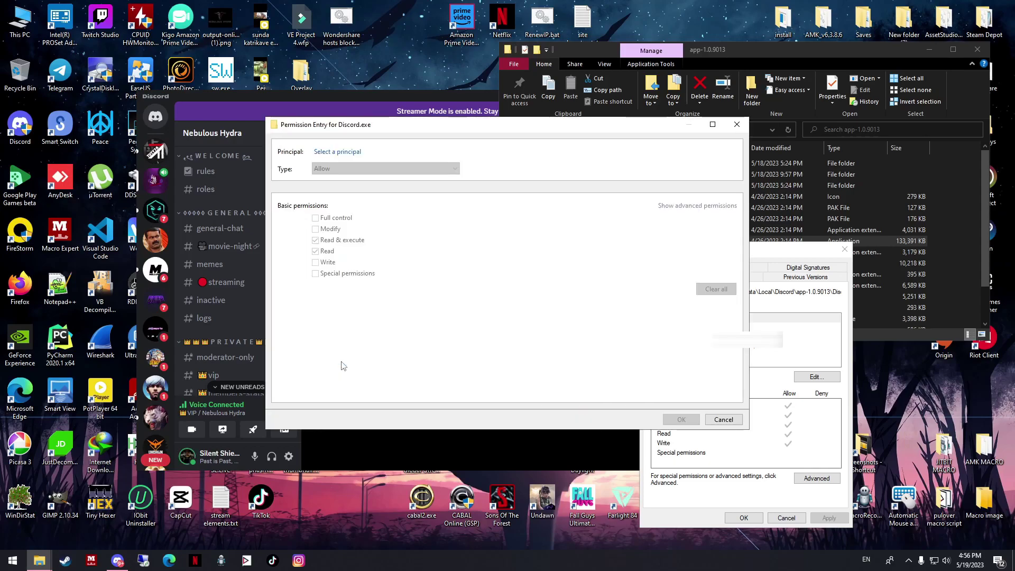
left_click(336, 152)
left_click(472, 197)
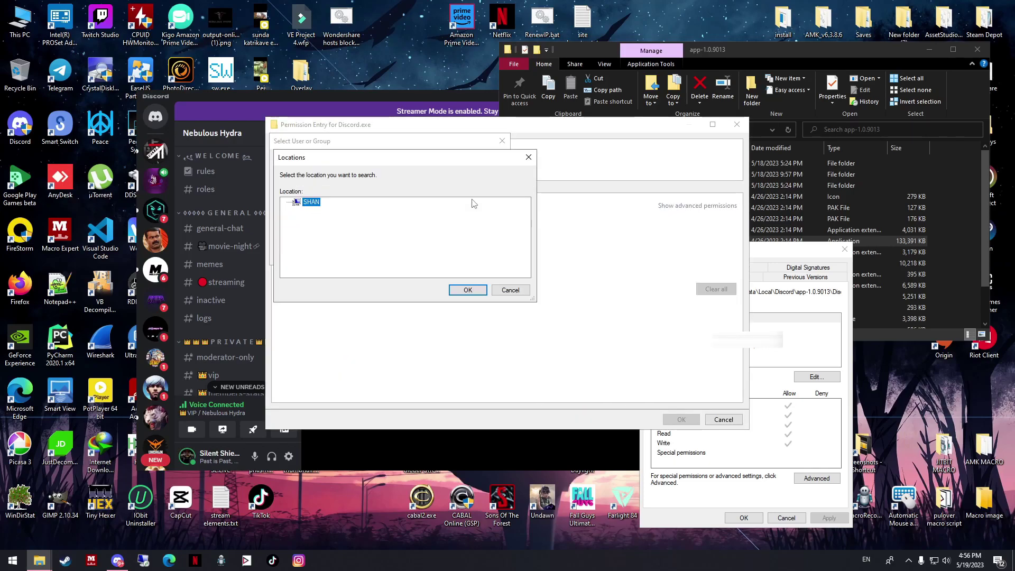
left_click(468, 290)
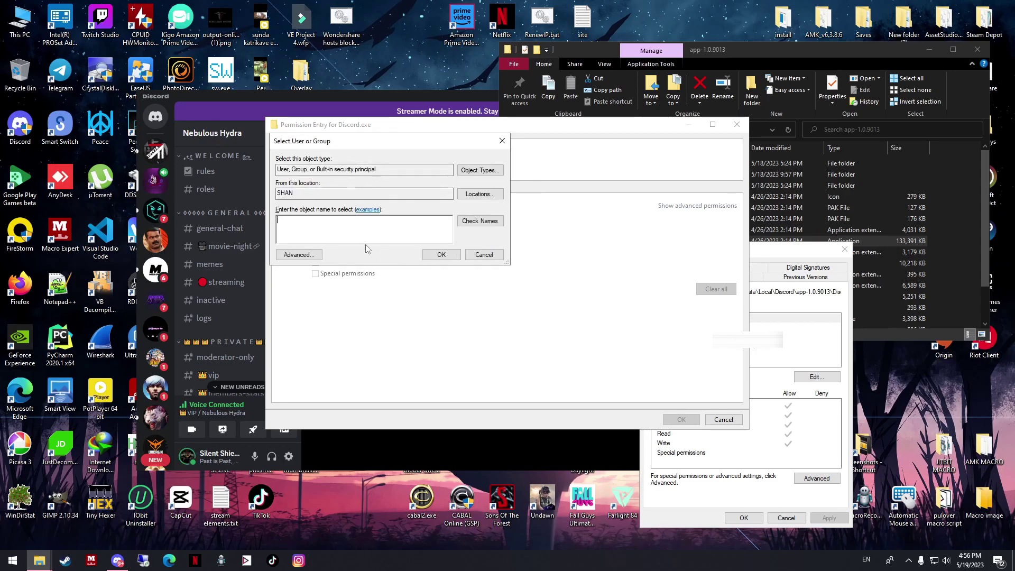
left_click(345, 231)
type("everyone")
left_click(468, 222)
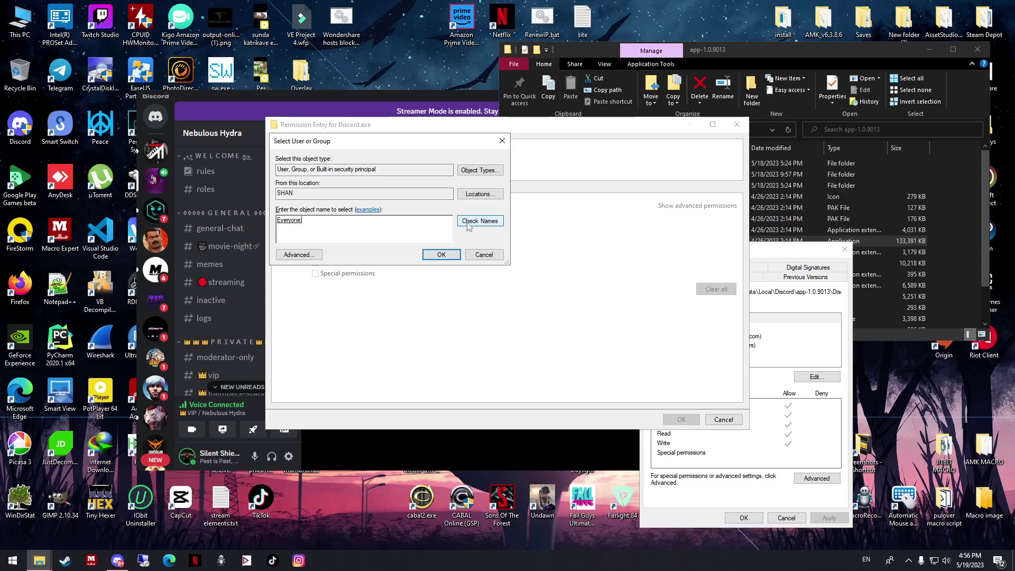
left_click(475, 256)
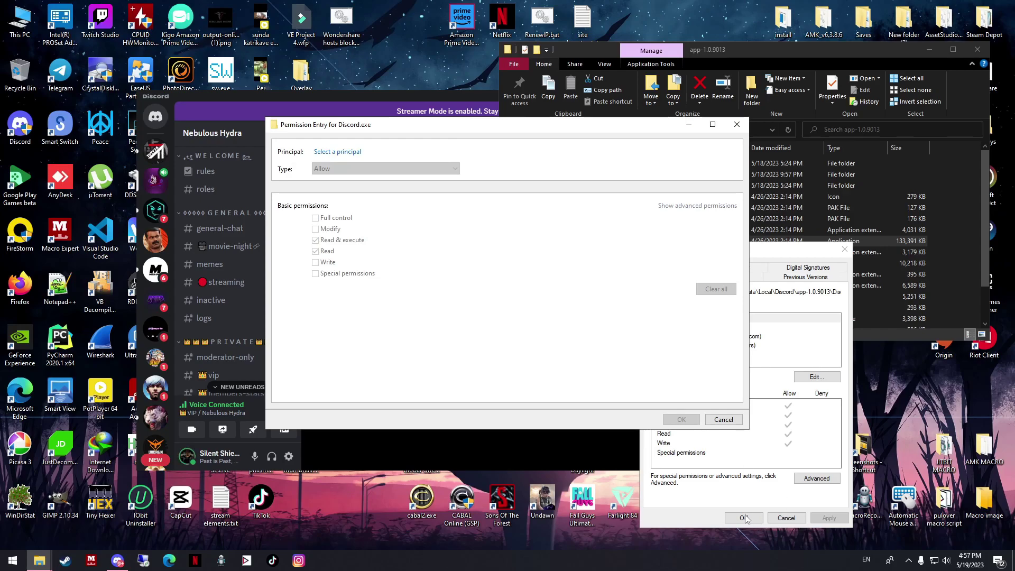
left_click(724, 419)
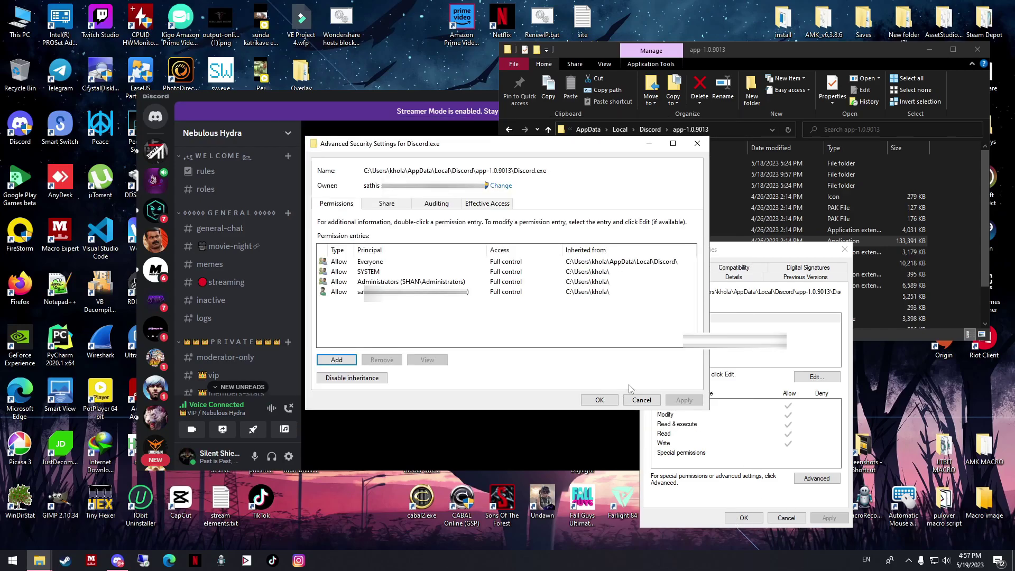
left_click(589, 400)
left_click(743, 518)
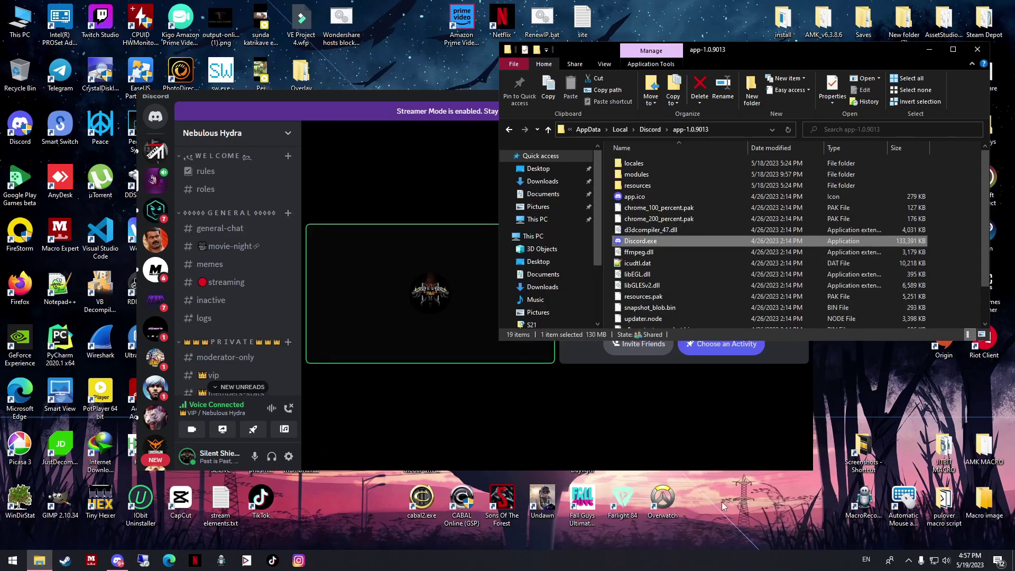
Switch to Discord and turn on the camera in the VIP voice channel
left_click(480, 447)
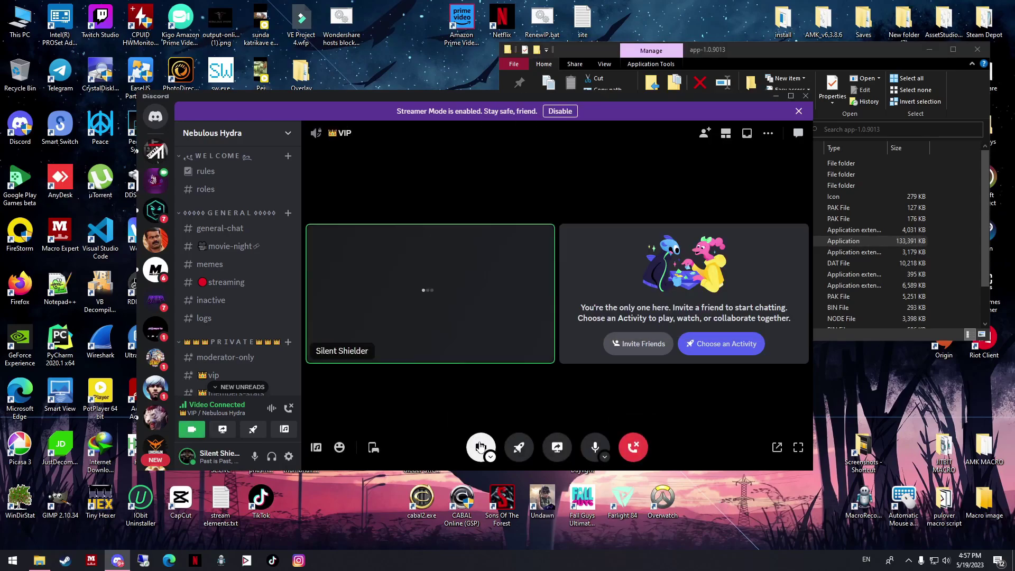